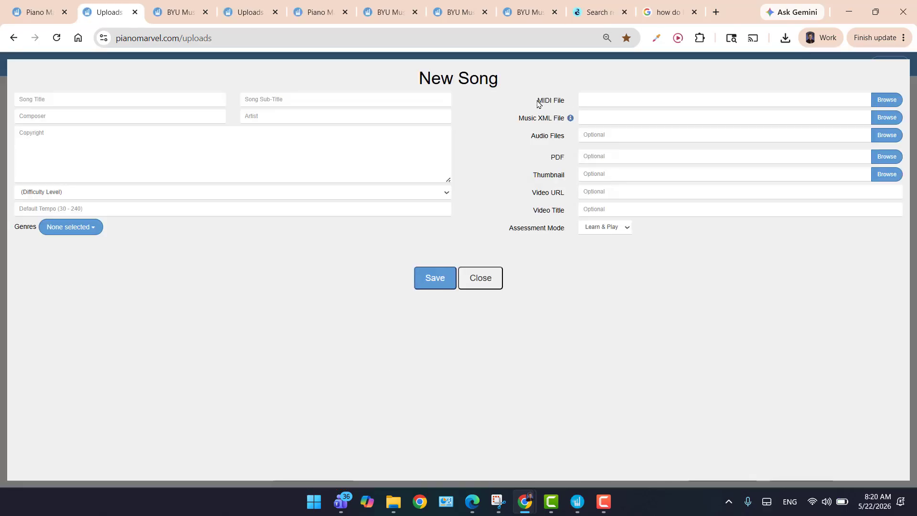
left_click_drag(542, 101, 571, 105)
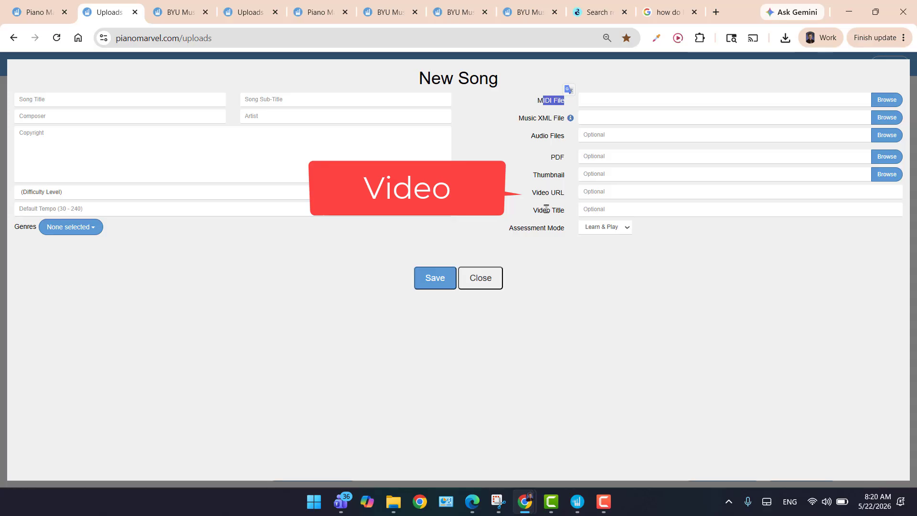
left_click(621, 228)
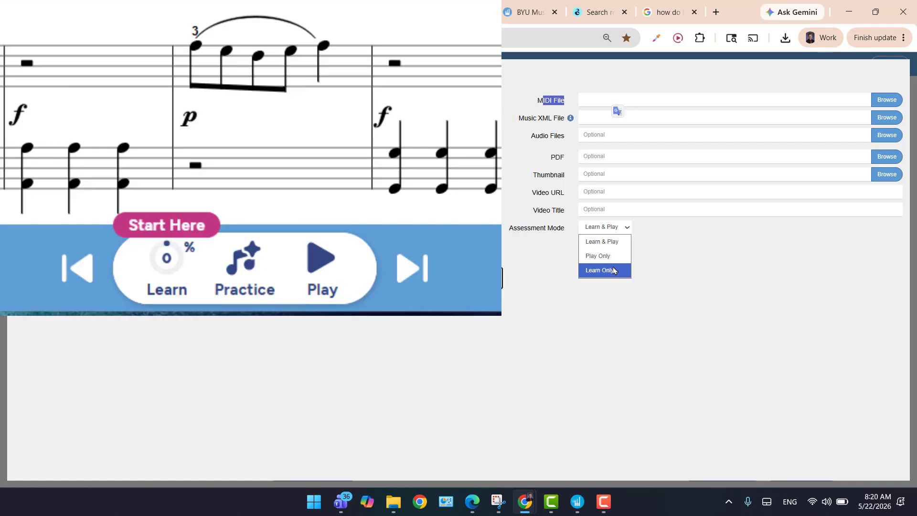
left_click(660, 255)
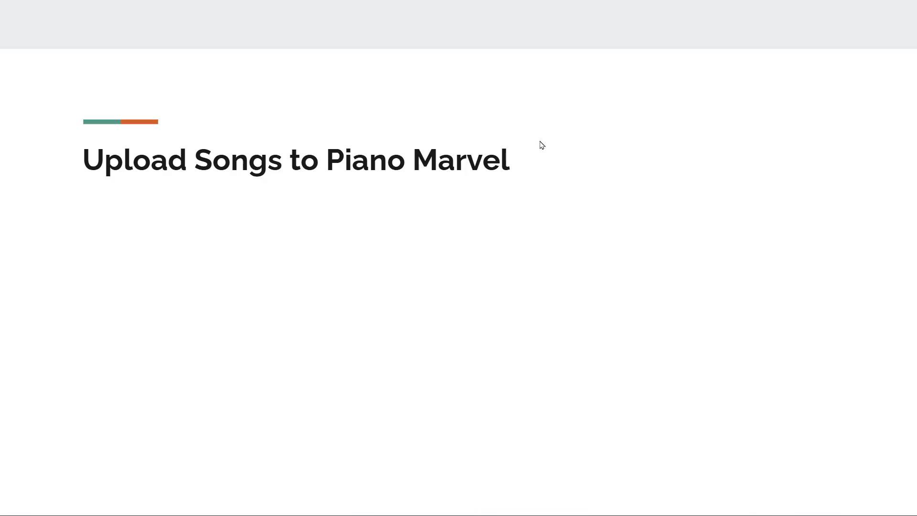
left_click(578, 214)
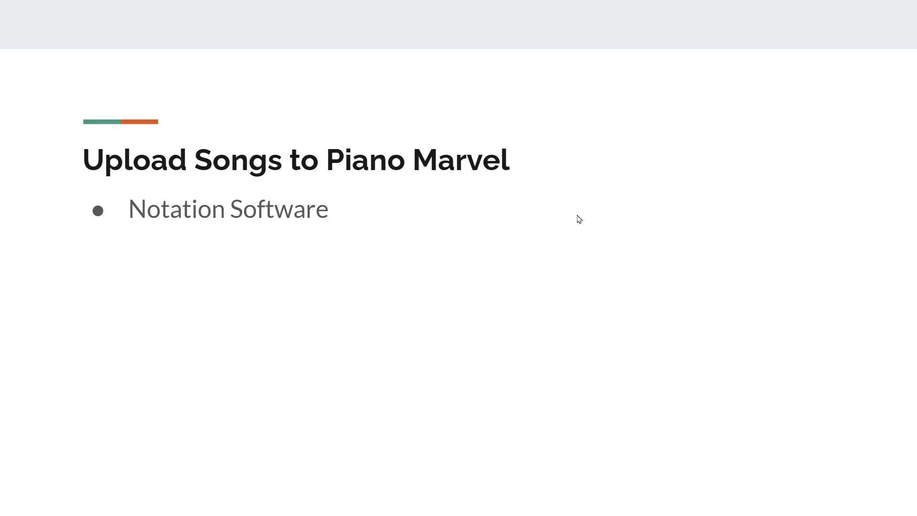
left_click(579, 219)
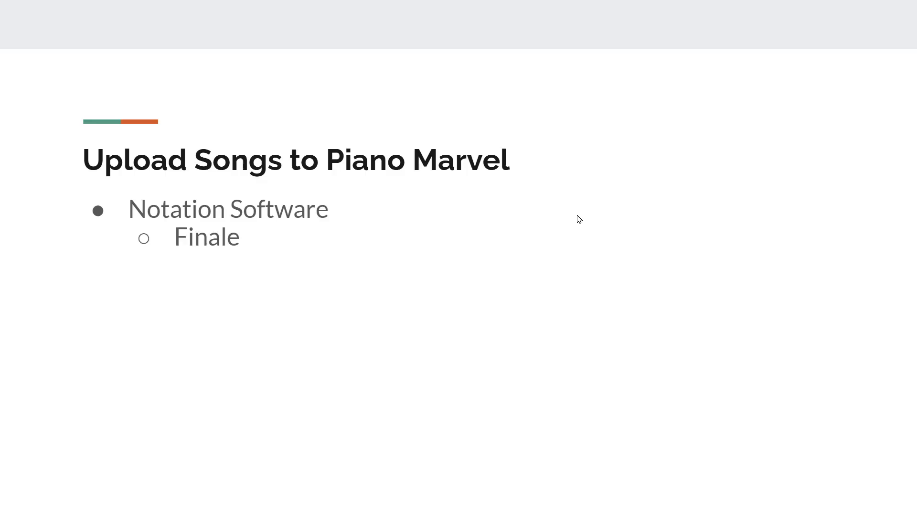
left_click(579, 219)
left_click(579, 219)
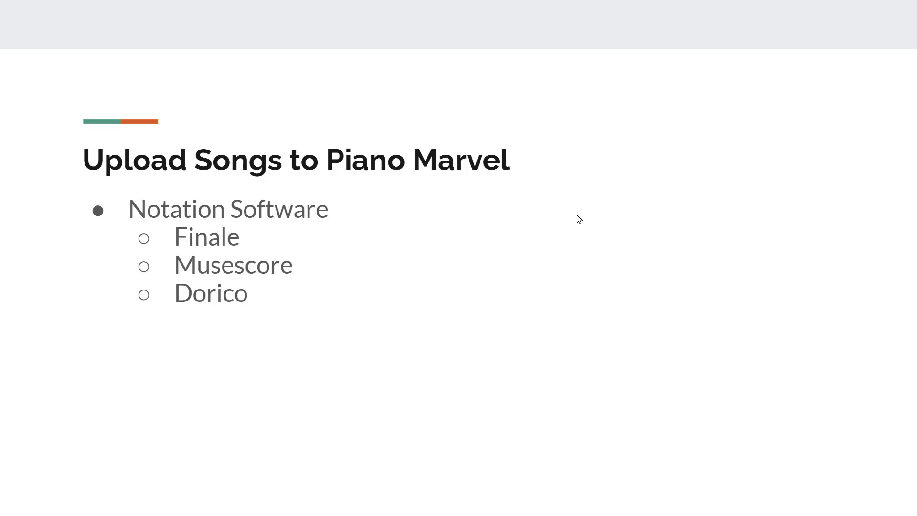
left_click(579, 218)
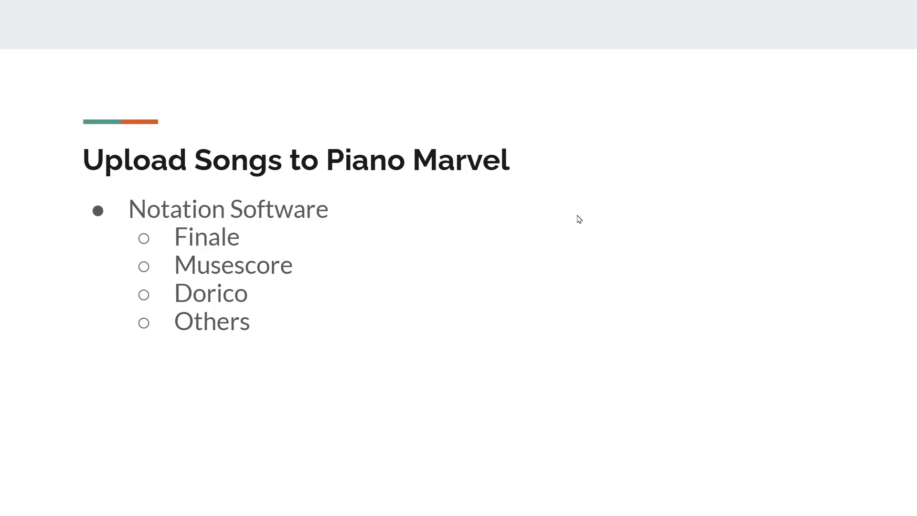
left_click(579, 219)
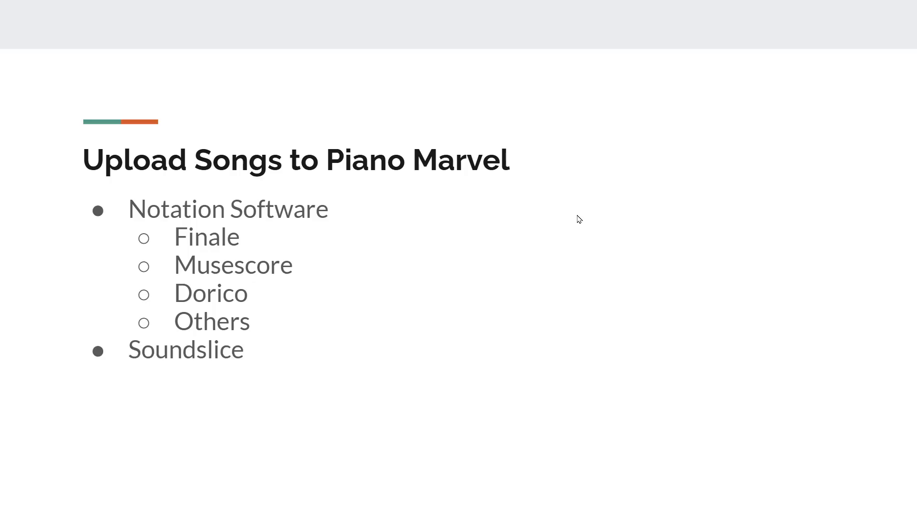
left_click(579, 219)
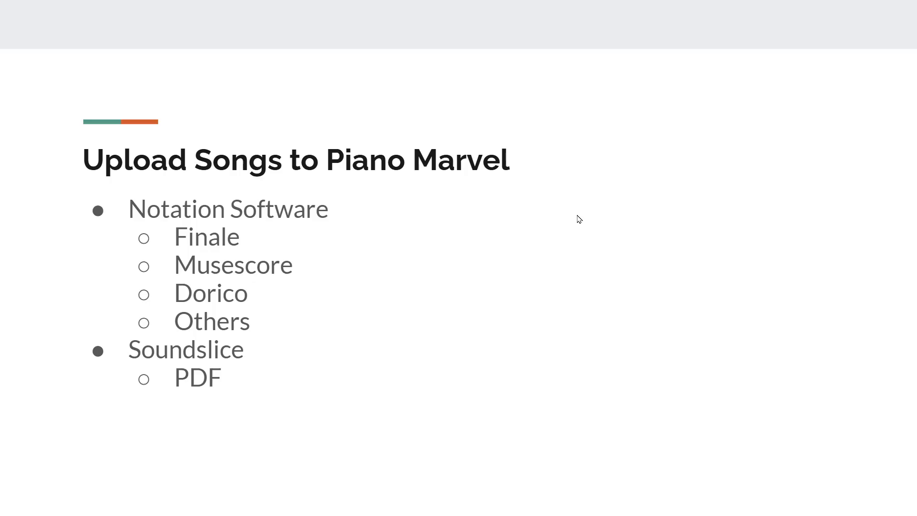
left_click(579, 219)
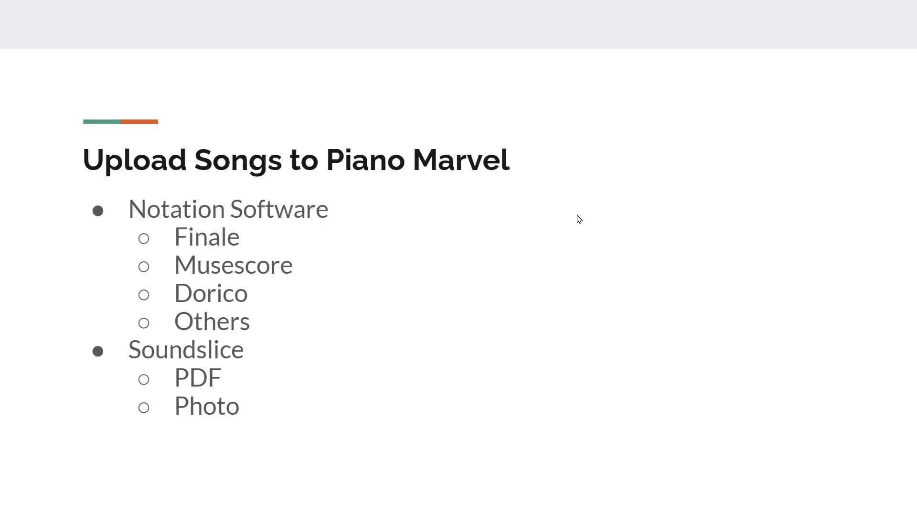
left_click(579, 219)
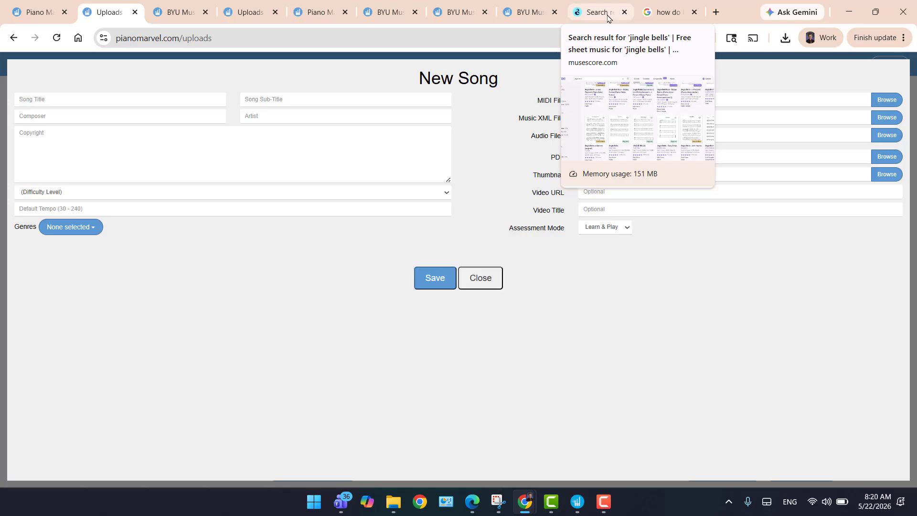
Switch to the MuseScore search results for jingle bells and open the beginner Jingle Bells piano score by EasyPiano.
left_click(608, 17)
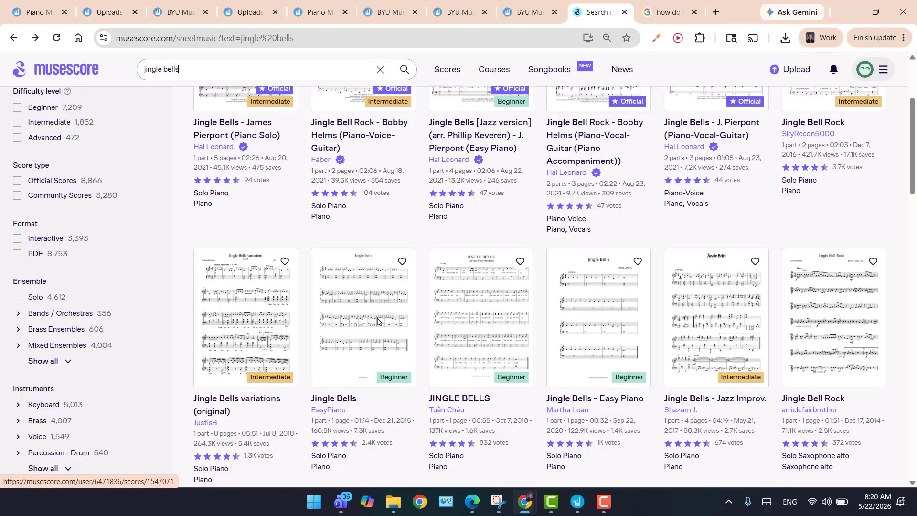
scroll(357, 206, "up", 2)
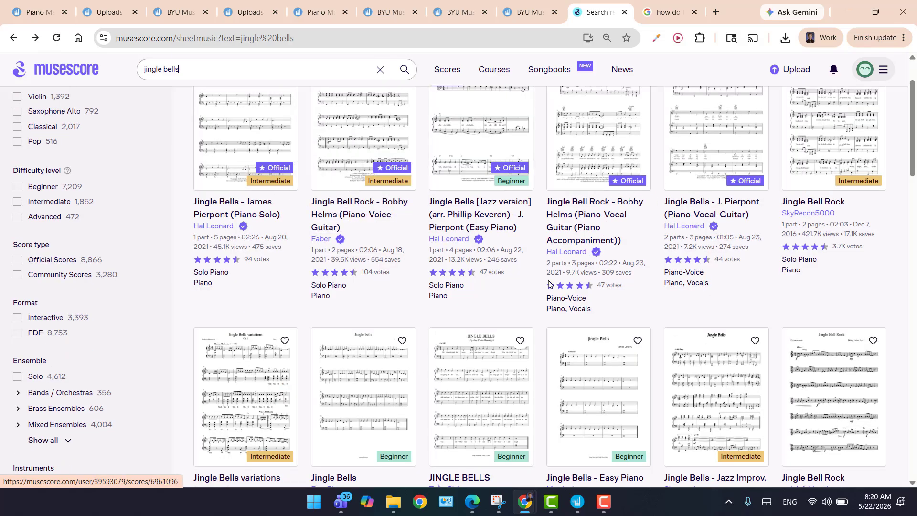
scroll(549, 284, "down", 2)
scroll(549, 283, "down", 2)
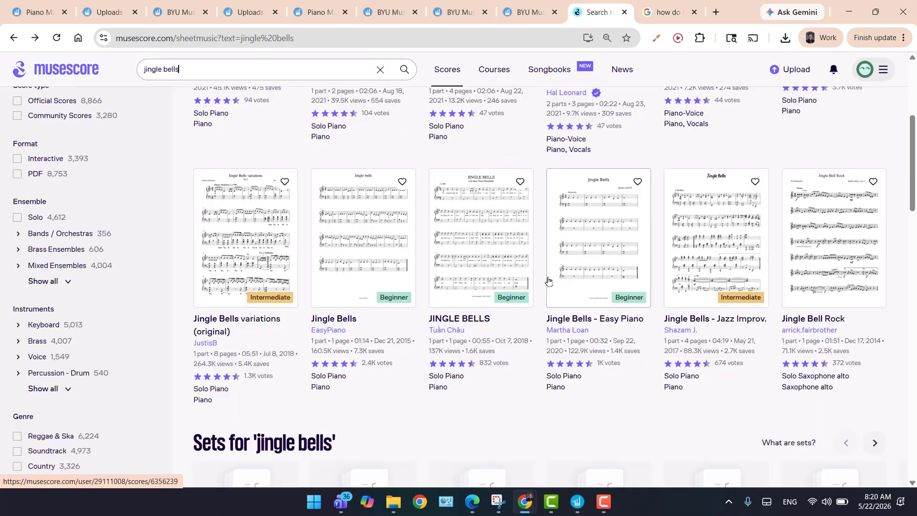
scroll(548, 281, "up", 2)
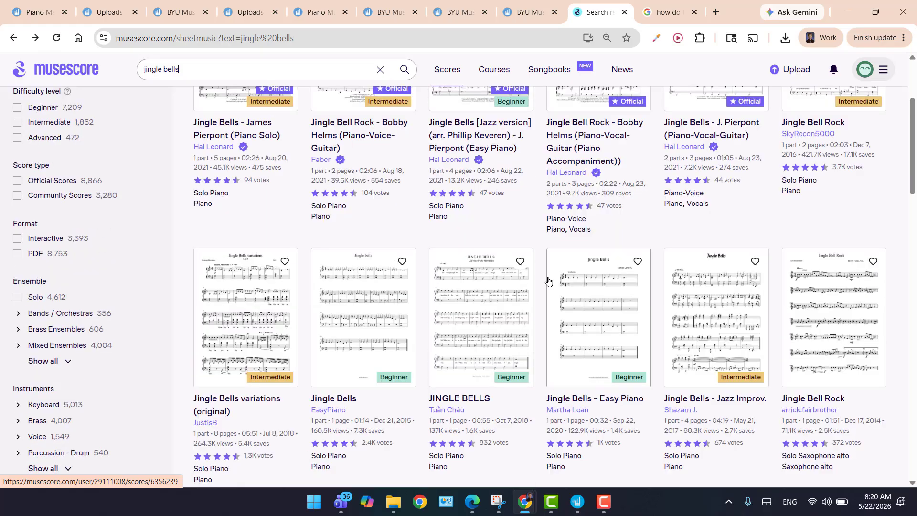
left_click(343, 266)
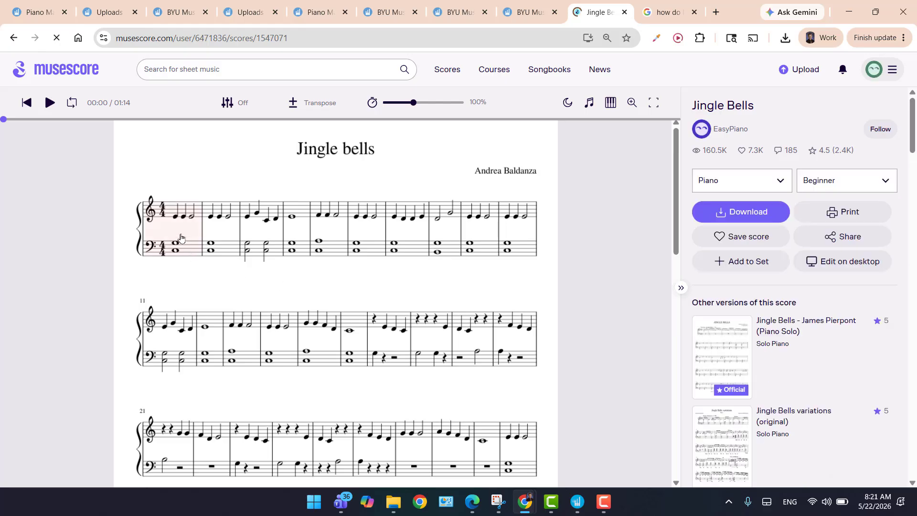
Download the Jingle Bells score in both MusicXML and MIDI formats, dismissing the rating request in between.
left_click(703, 219)
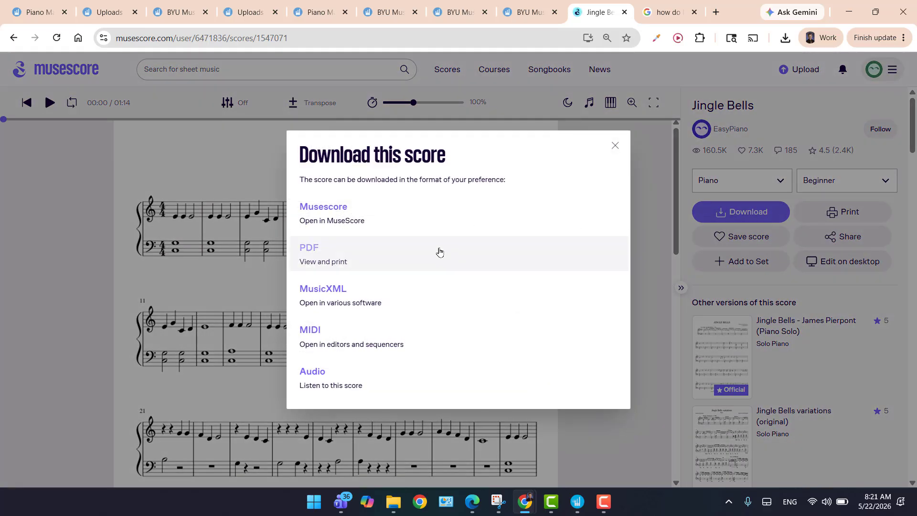
left_click(353, 290)
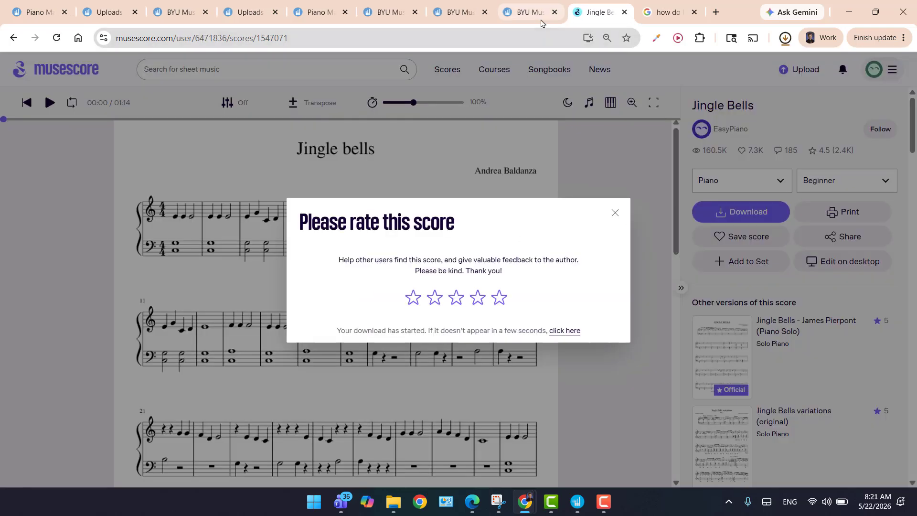
left_click(615, 213)
left_click(739, 213)
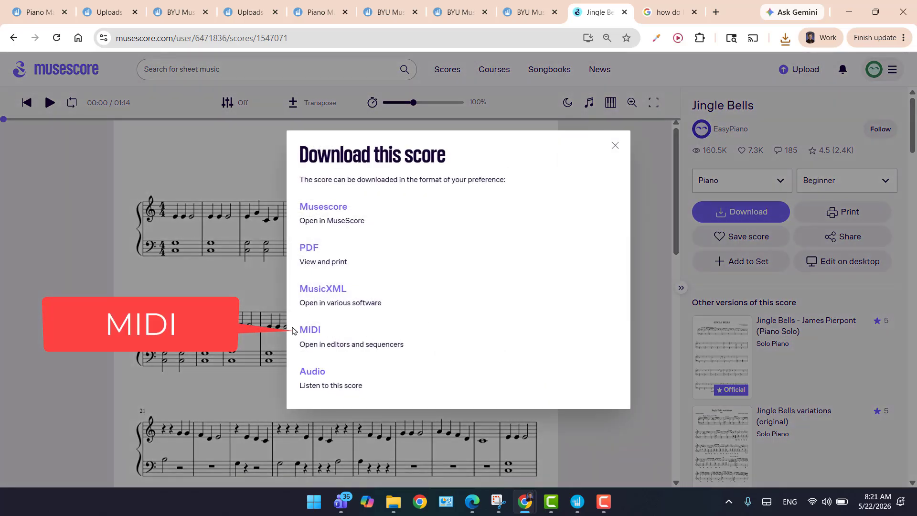
left_click(329, 330)
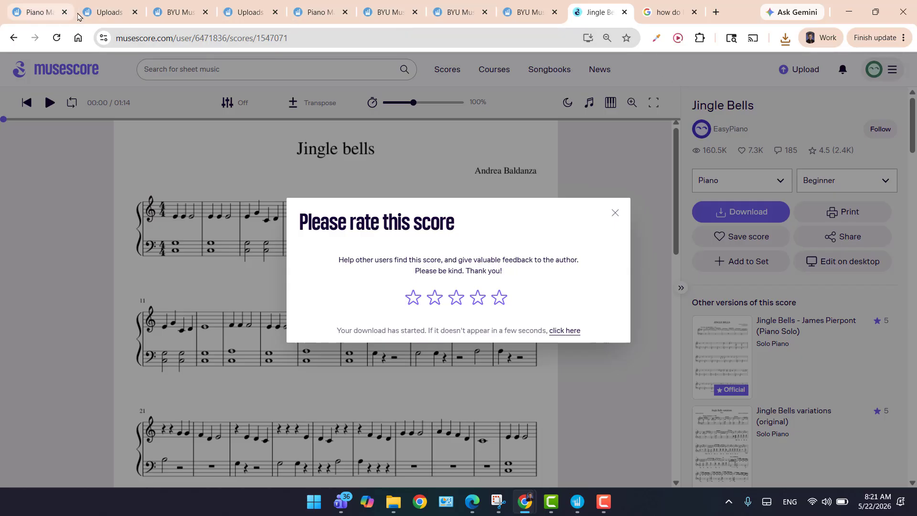
Return to the Piano Marvel New Song form and enter the song title Jingle Bells and composer asdf.
left_click(94, 13)
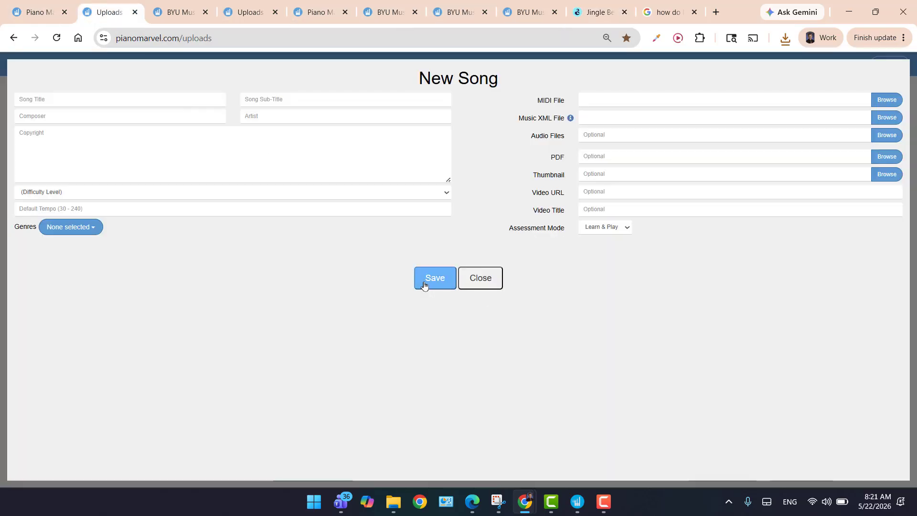
left_click(114, 100)
type("Jingle")
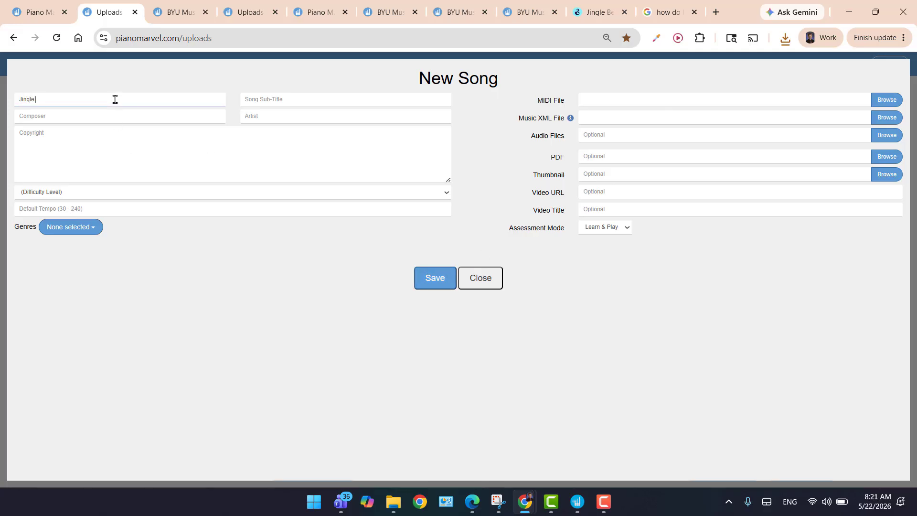
type(" Bells")
left_click(151, 117)
type("asdf")
Set the song's difficulty level to 2, default tempo to 100 and genre to Holiday.
left_click(83, 192)
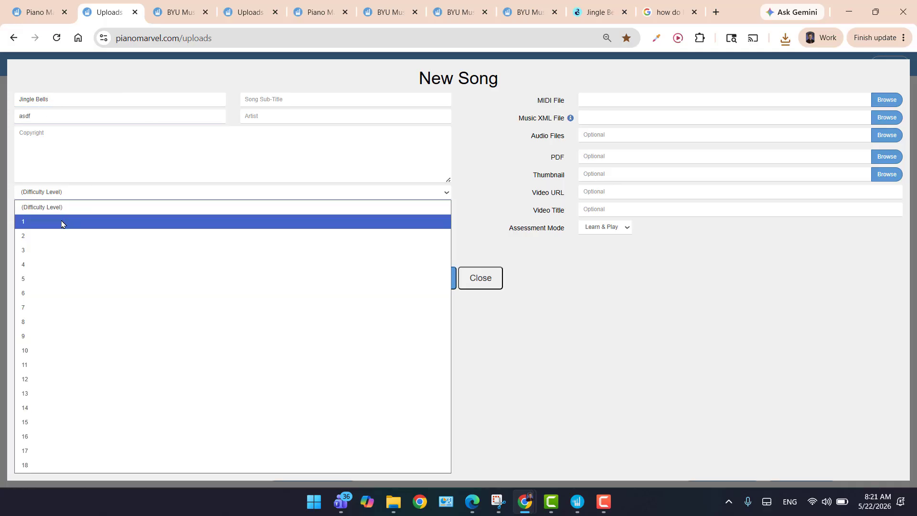
left_click(55, 235)
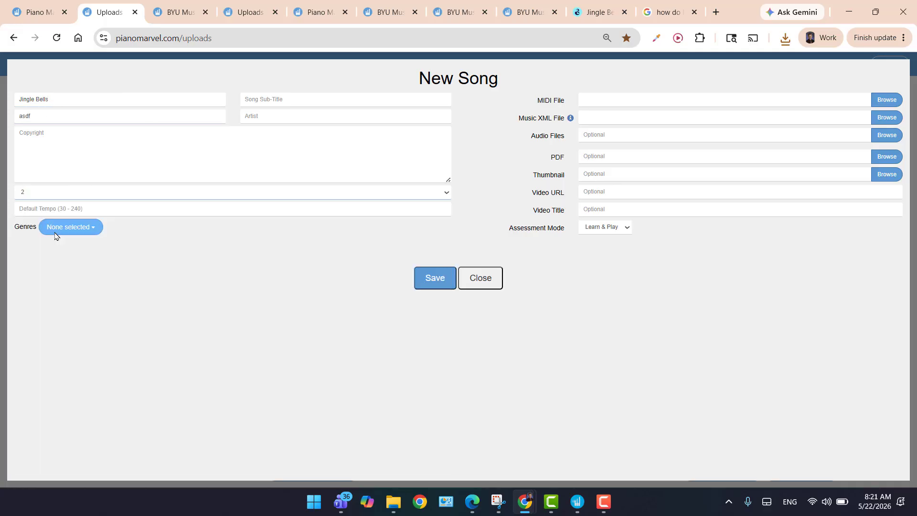
left_click(71, 210)
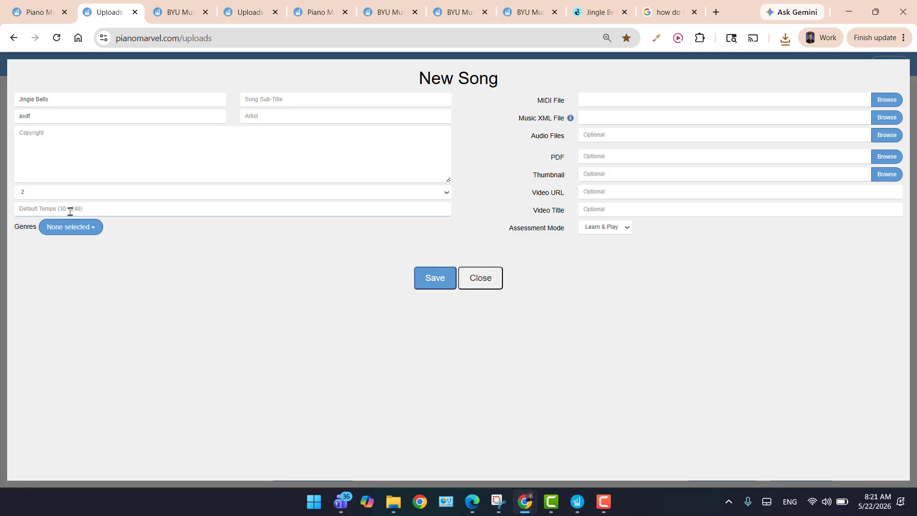
type("100")
left_click(69, 227)
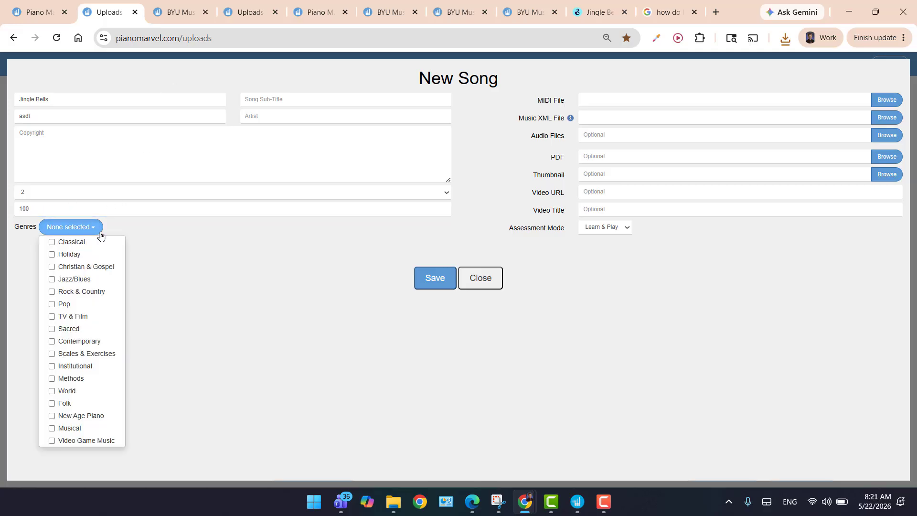
left_click(52, 256)
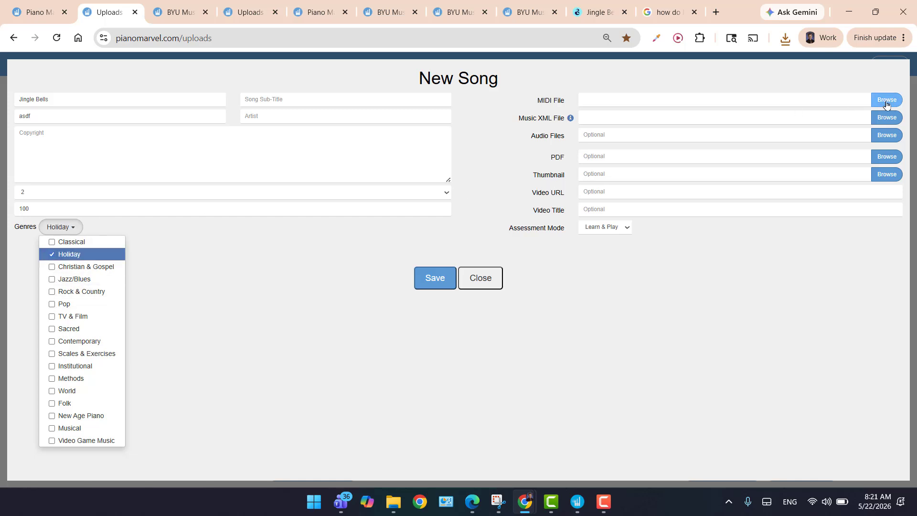
Attach jingle-bells (1).mid as the MIDI file and jingle-bells (1).mxl as the Music XML file, then save the song and close the form.
left_click(862, 113)
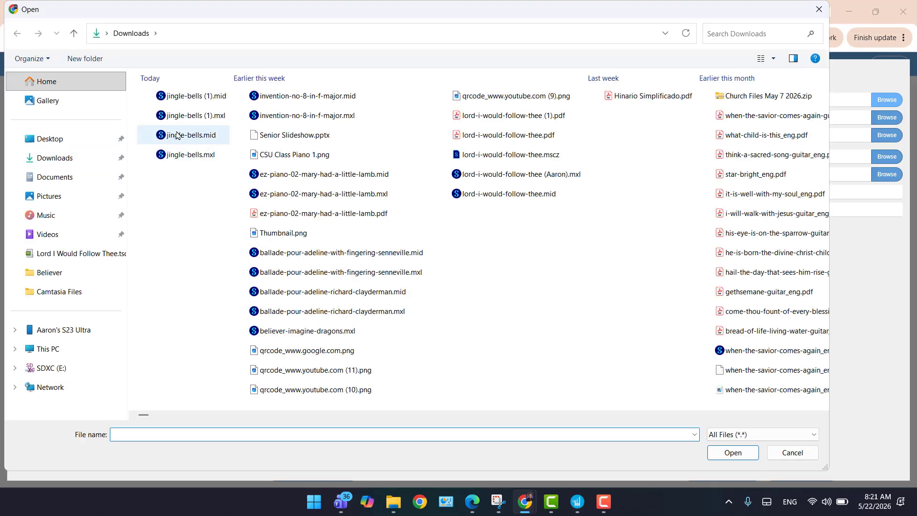
double_click(202, 97)
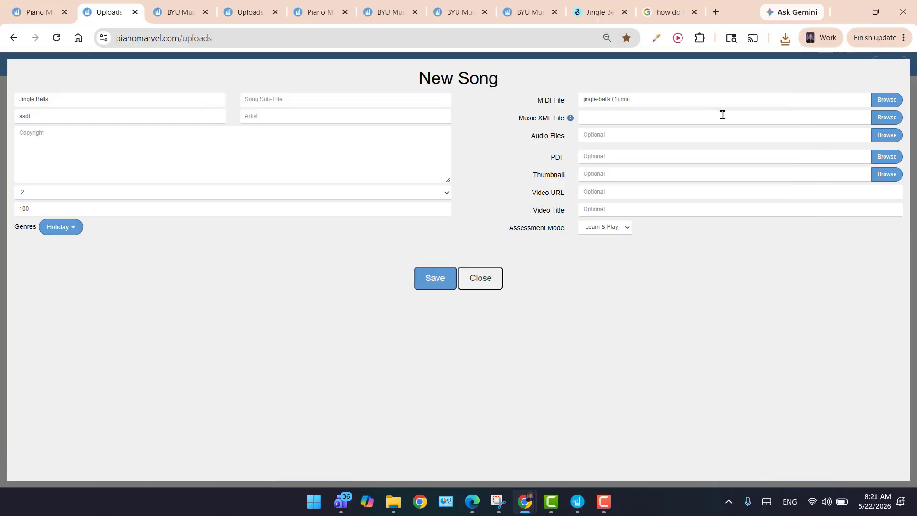
left_click(887, 118)
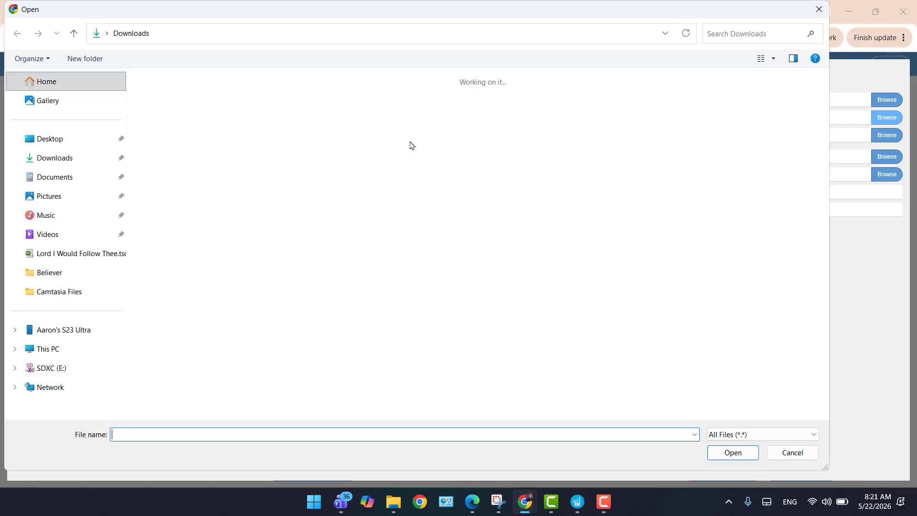
double_click(177, 116)
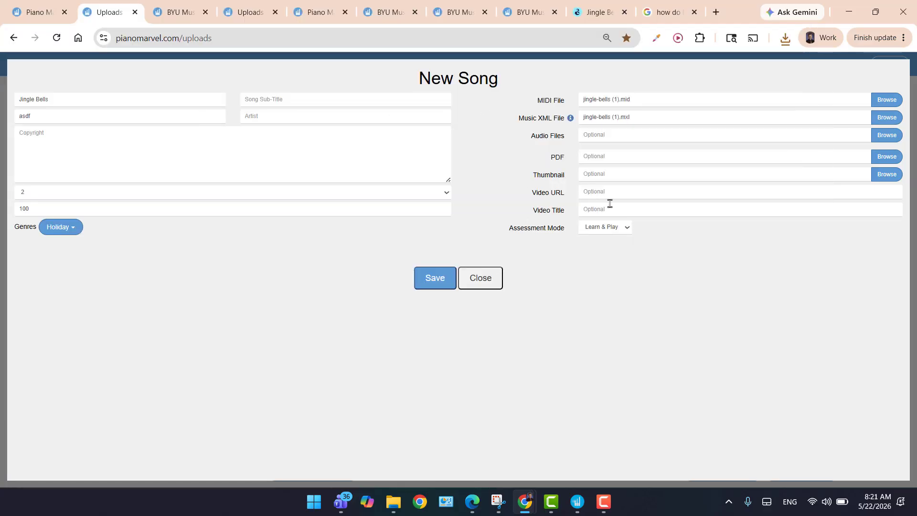
left_click(438, 281)
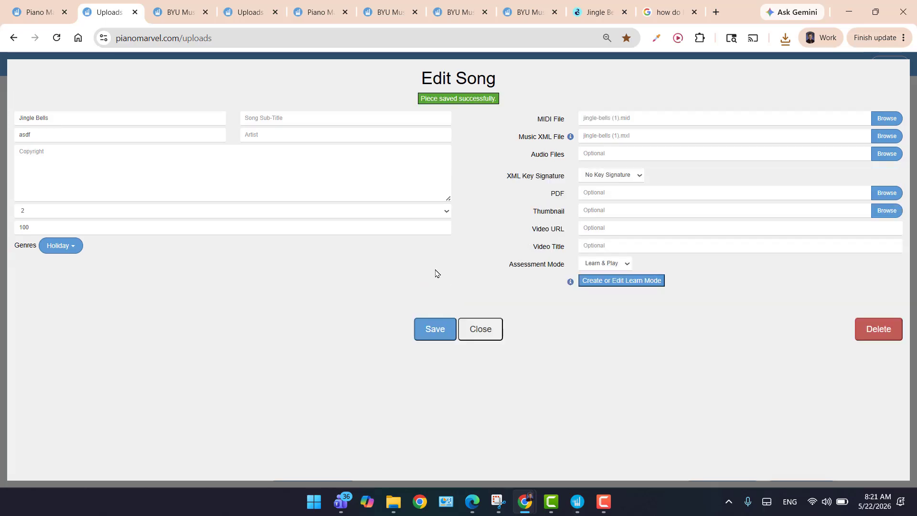
left_click(482, 330)
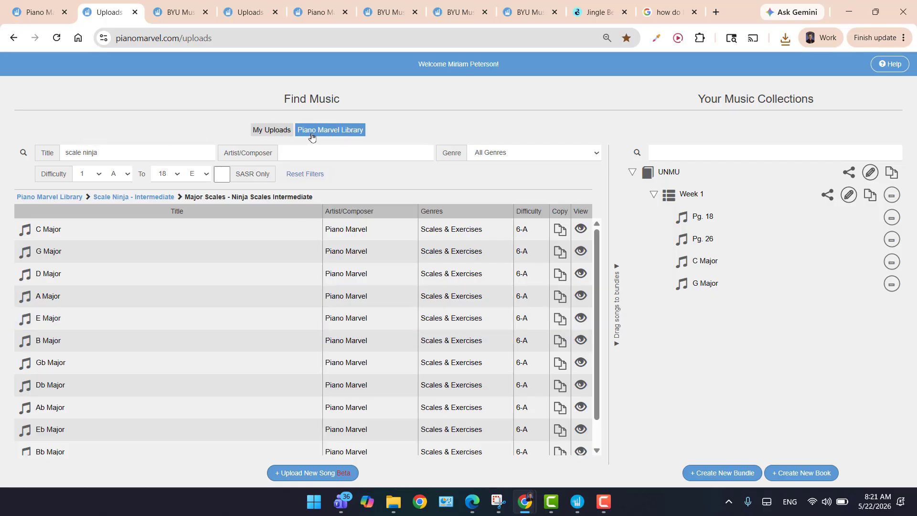
Show the personal uploads and clear the scale ninja title filter so all uploaded songs are listed.
left_click(274, 132)
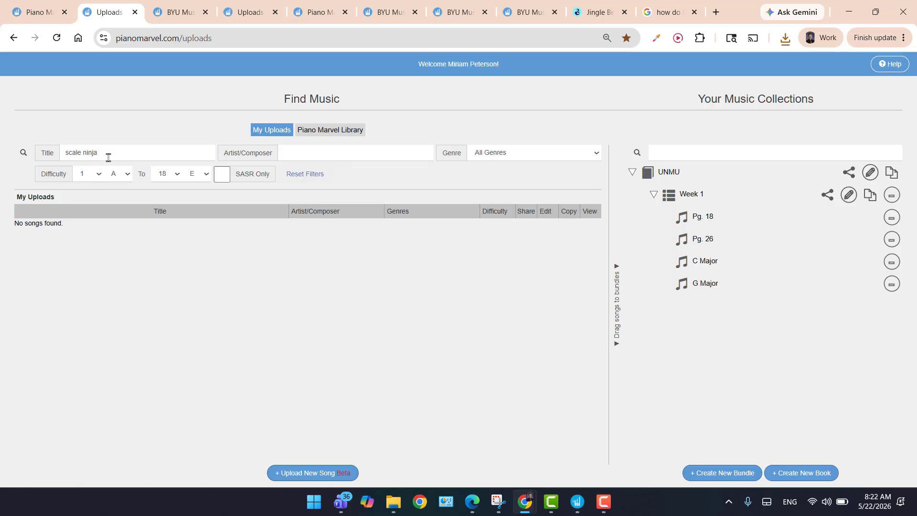
left_click_drag(109, 155, 62, 153)
key("BackSpace")
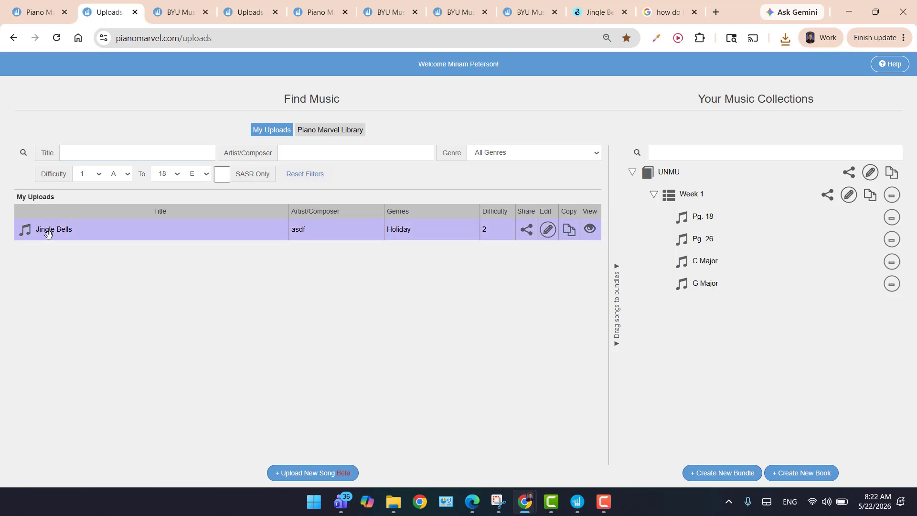
Open the uploaded Jingle Bells song, practice its opening measures, and stop the playback.
left_click(591, 231)
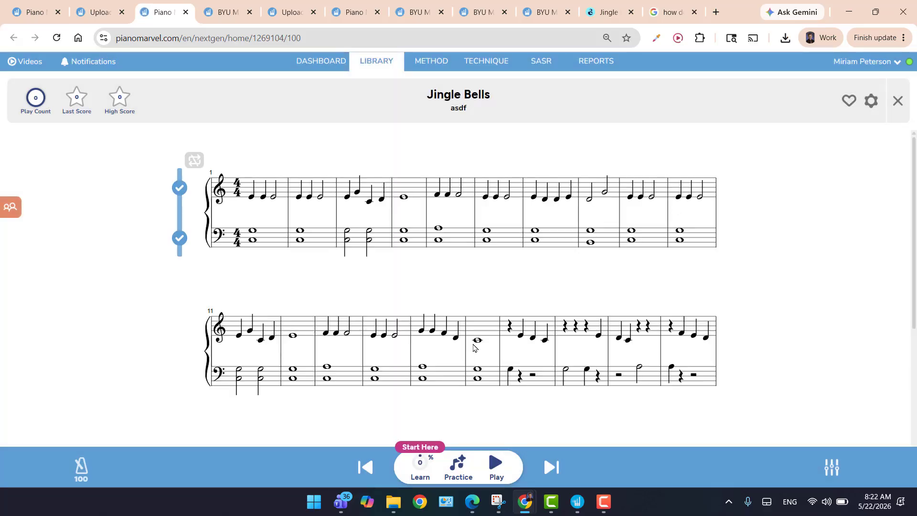
left_click(460, 468)
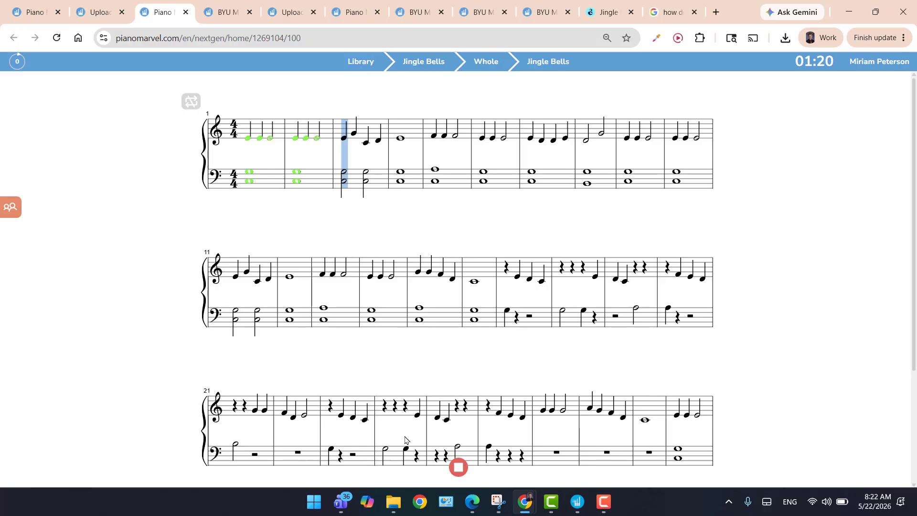
left_click(458, 468)
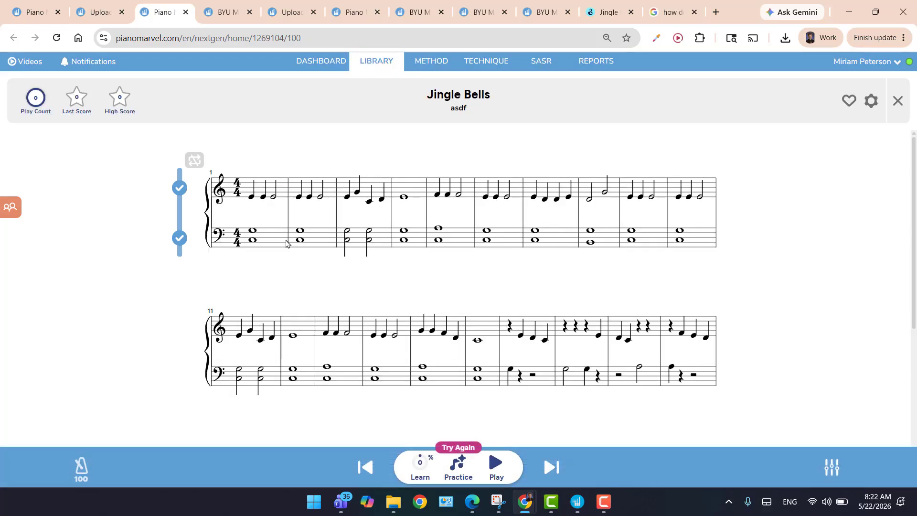
Try selecting measures 5-8 of the score, and open the song's Learn section for editing.
left_click_drag(233, 214, 619, 224)
scroll(358, 317, "down", 2)
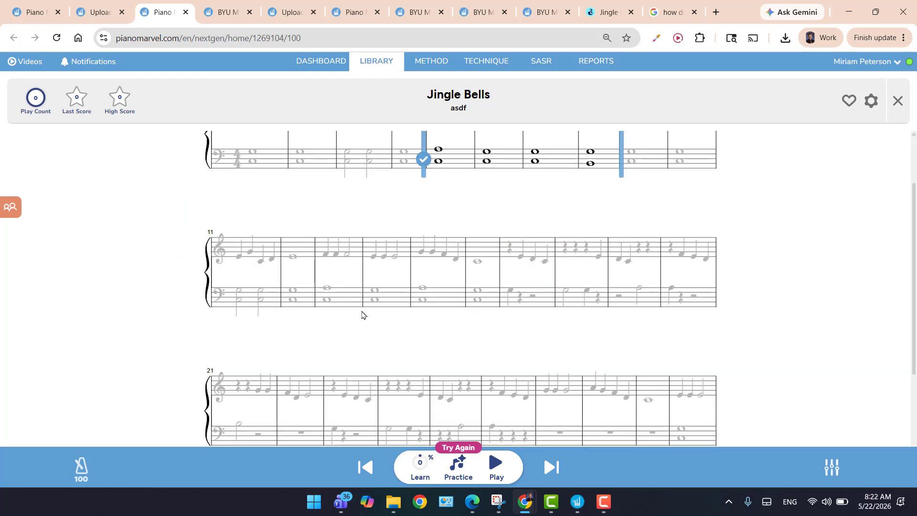
left_click(418, 469)
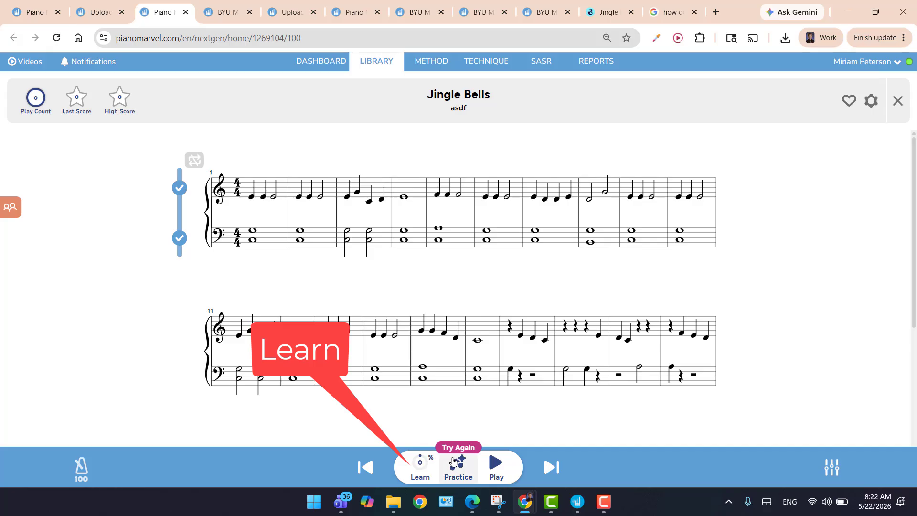
left_click(421, 473)
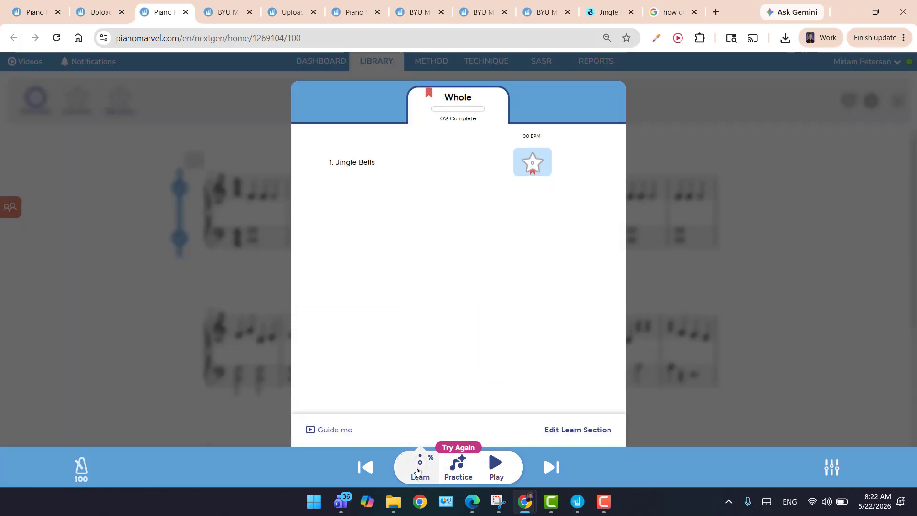
left_click(559, 435)
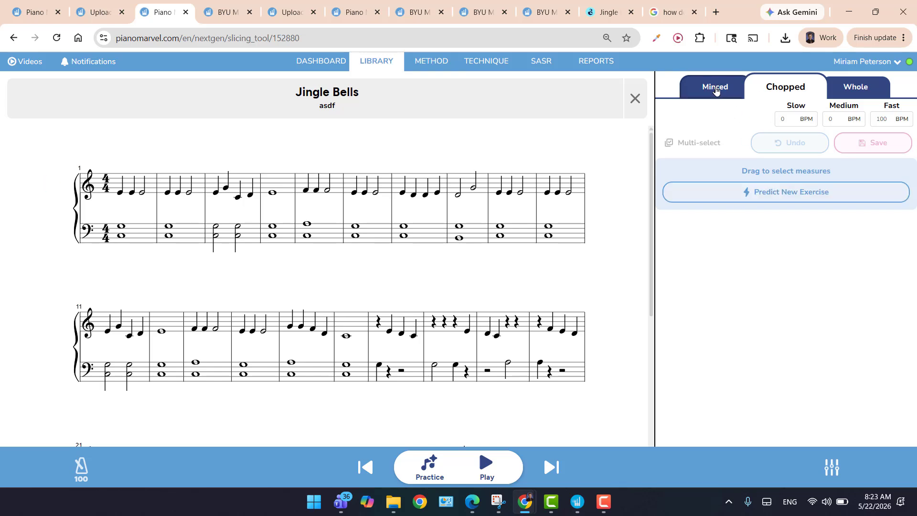
Create the first two Chopped exercises from predictions, adjusting their ranges to measures 1-4 and 5-8.
left_click(748, 198)
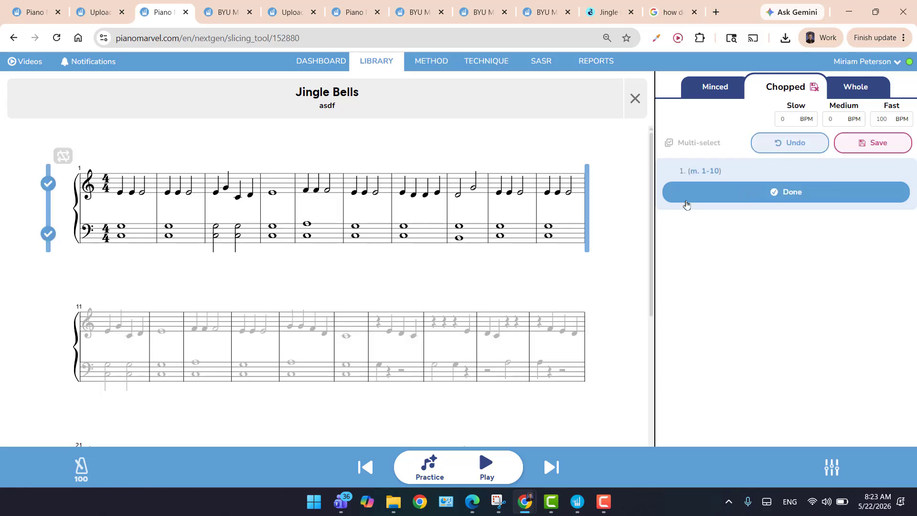
left_click_drag(588, 230, 286, 232)
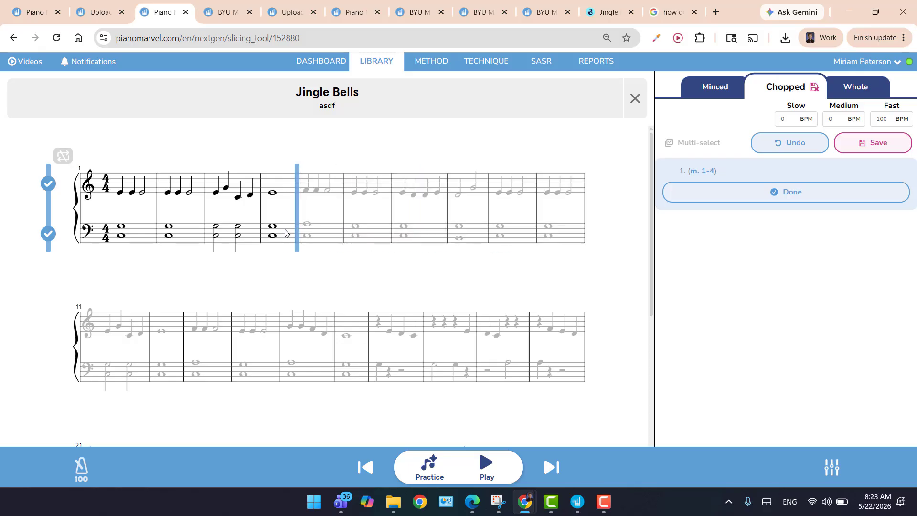
left_click(811, 192)
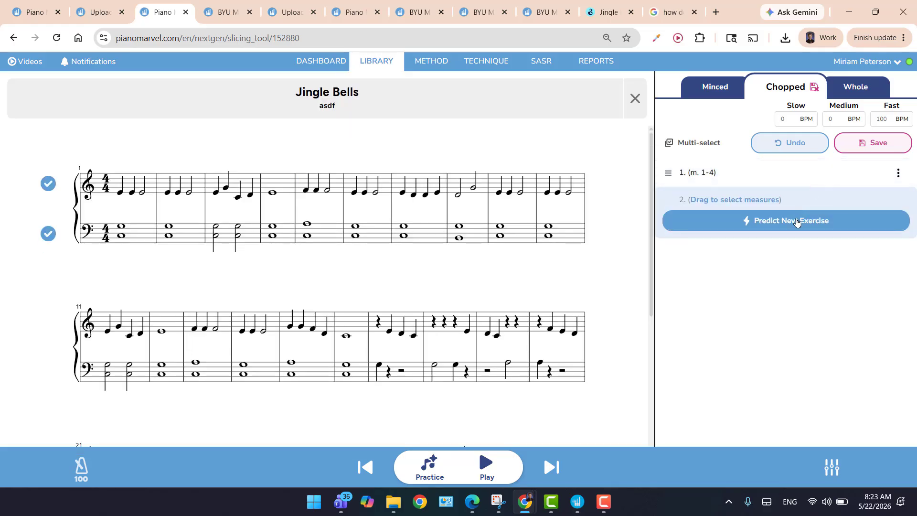
left_click(796, 221)
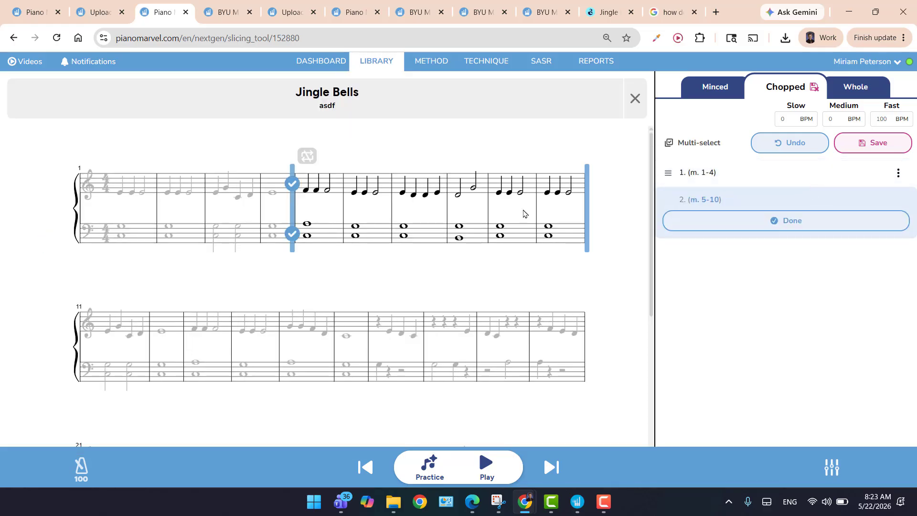
left_click_drag(587, 225, 490, 224)
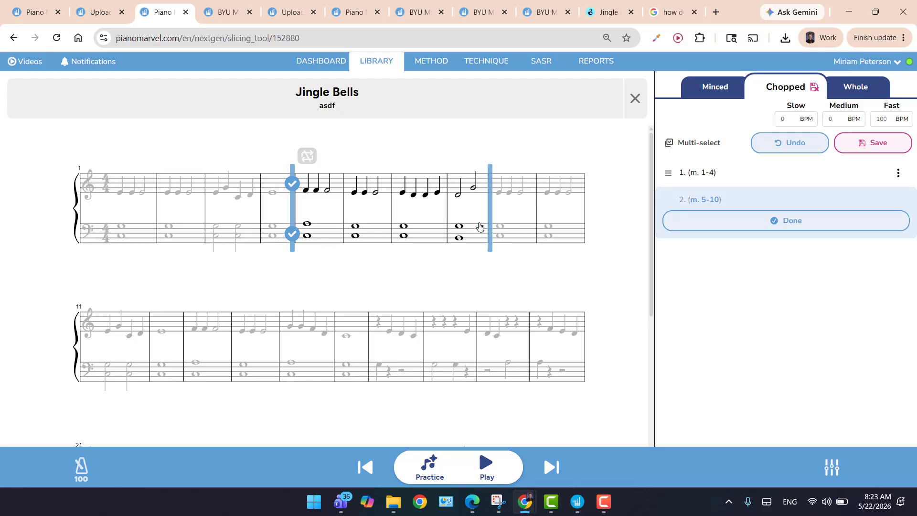
left_click(818, 227)
Predict a third Chopped exercise, extend its end so it covers measures 9-12, and finish it.
left_click(818, 227)
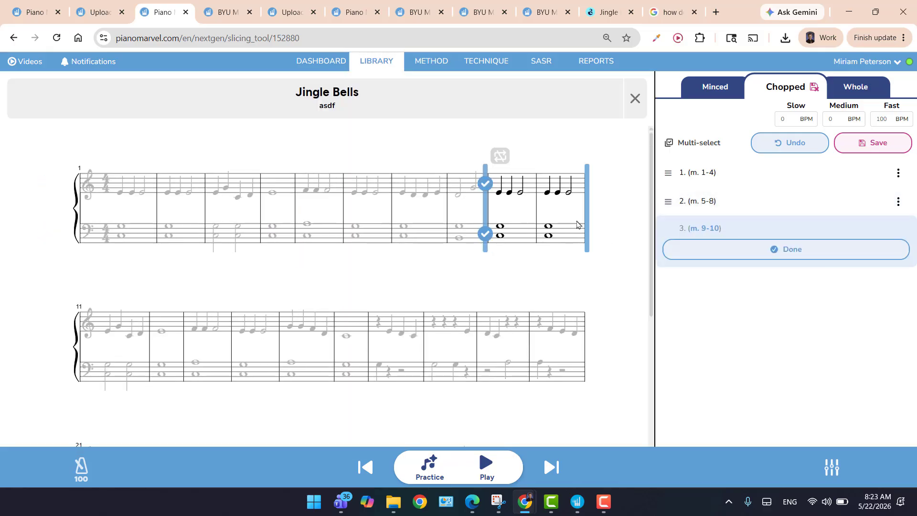
left_click_drag(587, 224, 179, 352)
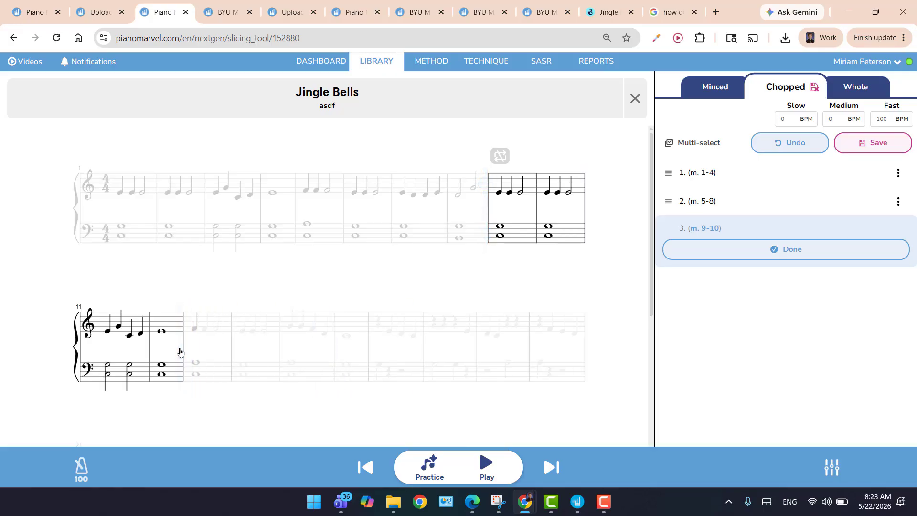
left_click(829, 250)
left_click(829, 251)
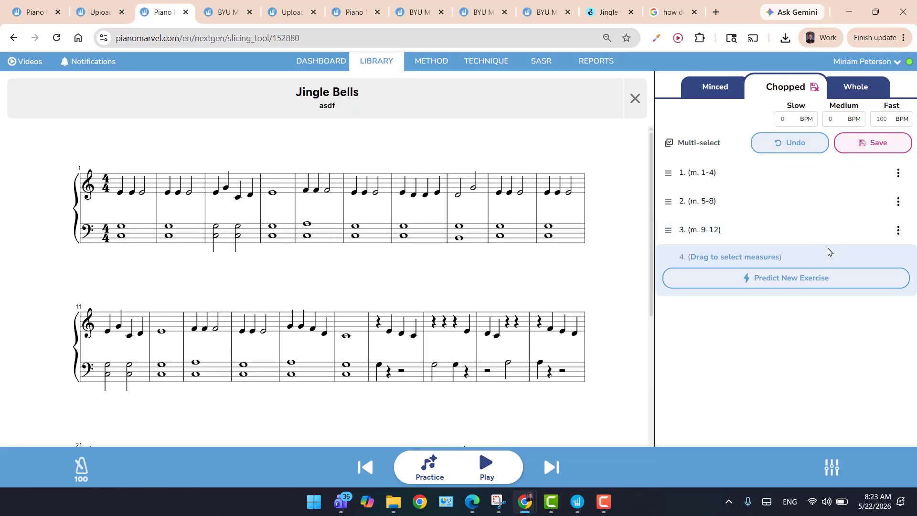
Add predicted Chopped exercises for measures 13-20, 21-30 and 31-37, plus one for the full song, measures 1-37.
left_click(813, 277)
left_click(812, 277)
left_click(806, 285)
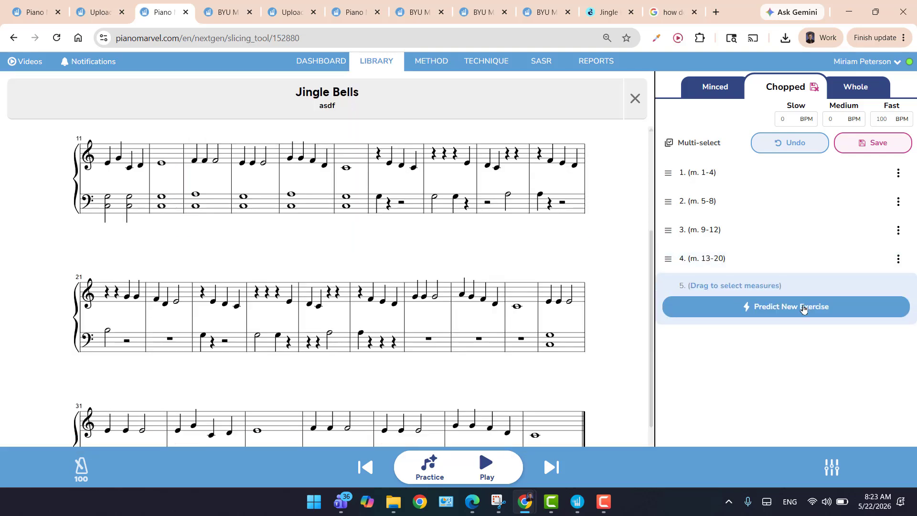
left_click(803, 310)
left_click(805, 314)
left_click(803, 341)
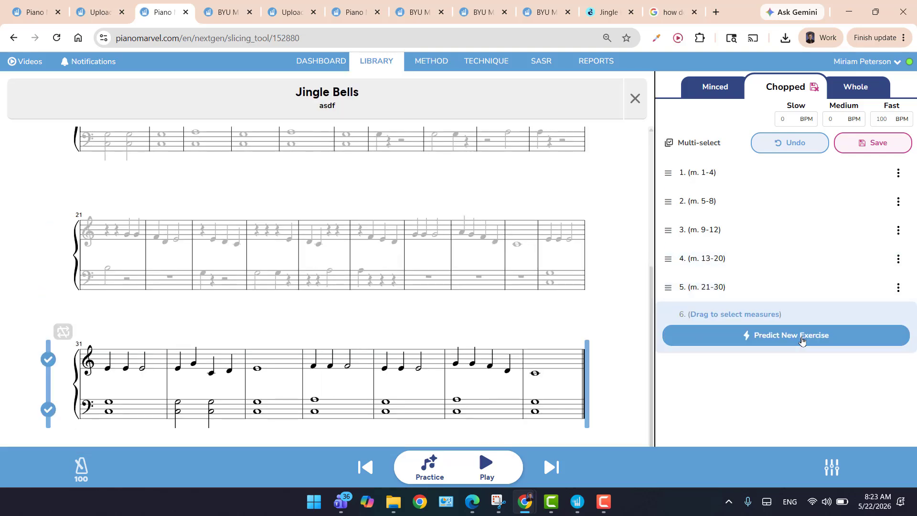
left_click(802, 340)
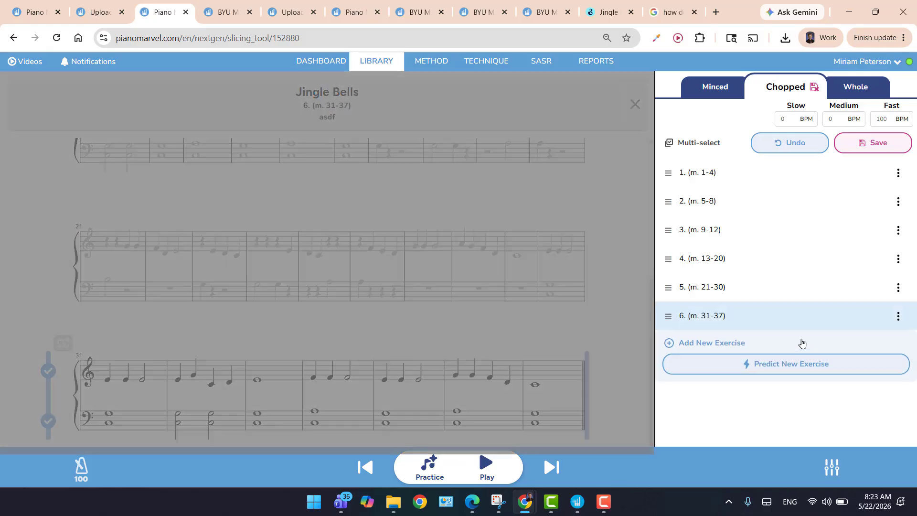
left_click(801, 343)
left_click(799, 369)
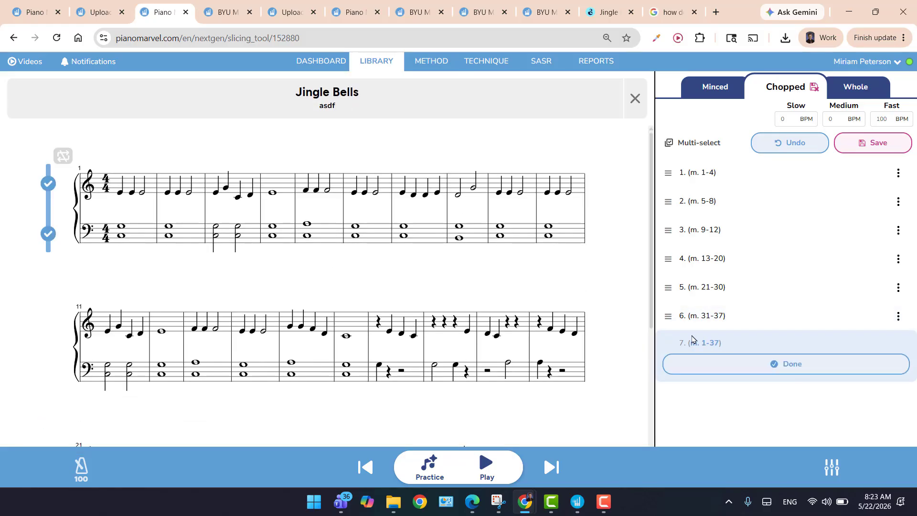
left_click(761, 363)
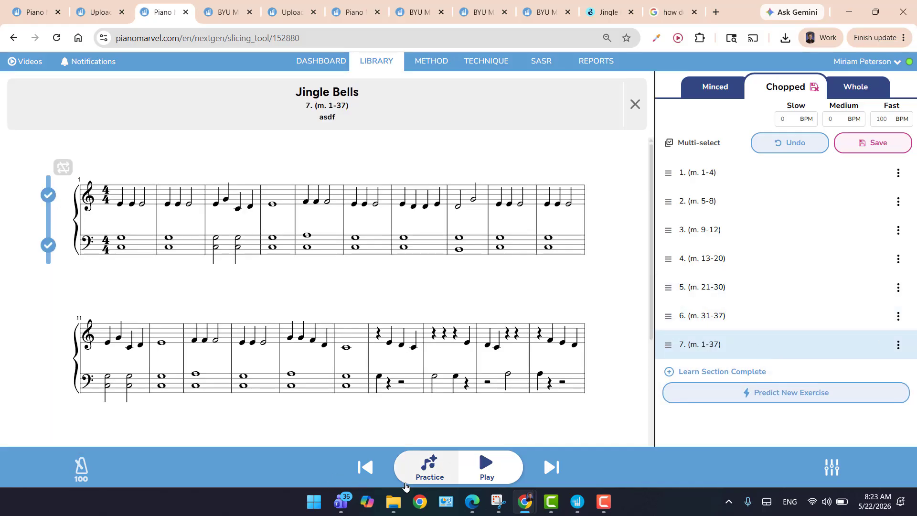
Save the Chopped exercises, leave the editor, and review the exercise list in the song's Learn section.
left_click(867, 149)
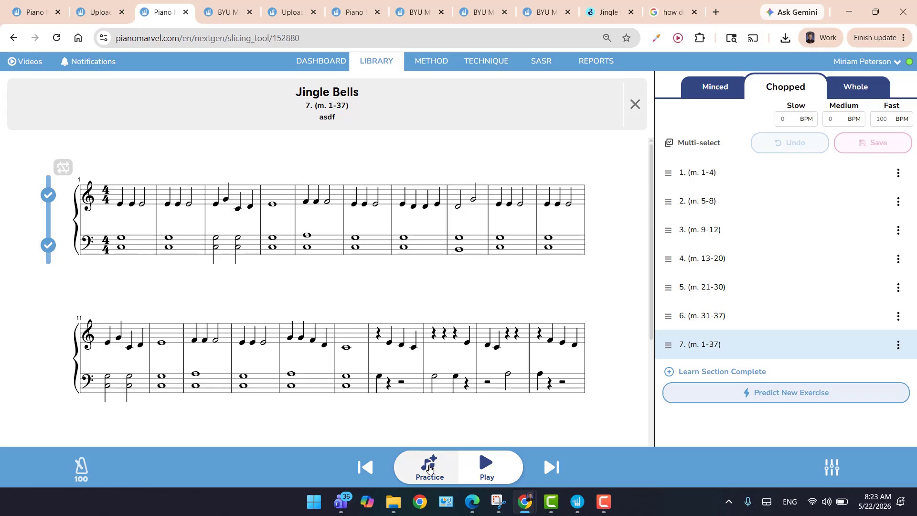
left_click(644, 105)
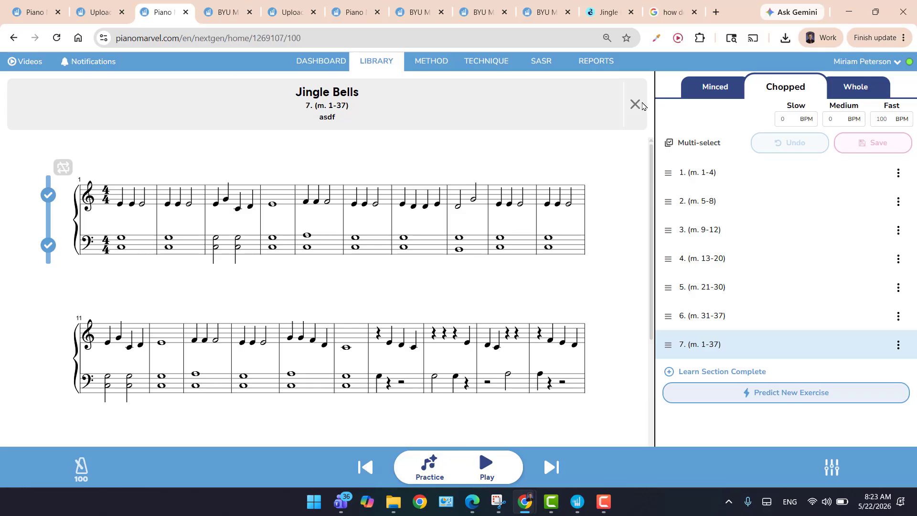
left_click(422, 473)
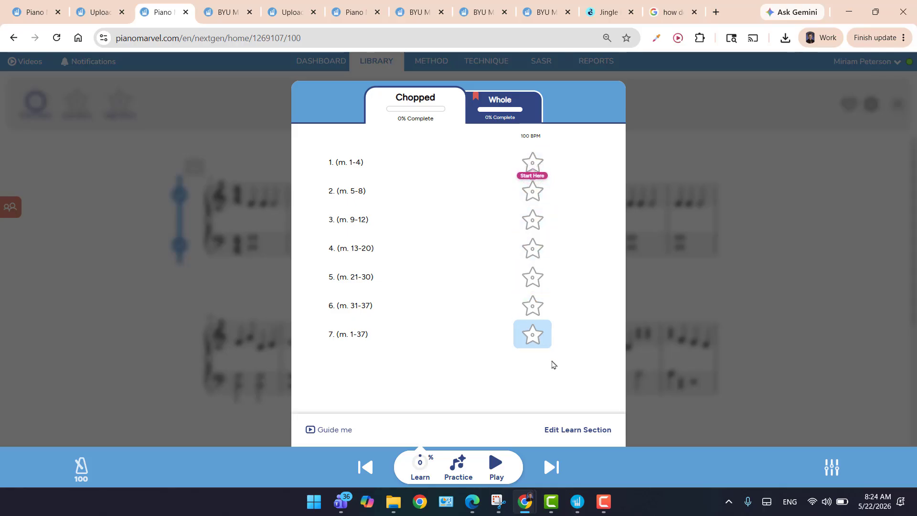
left_click(744, 306)
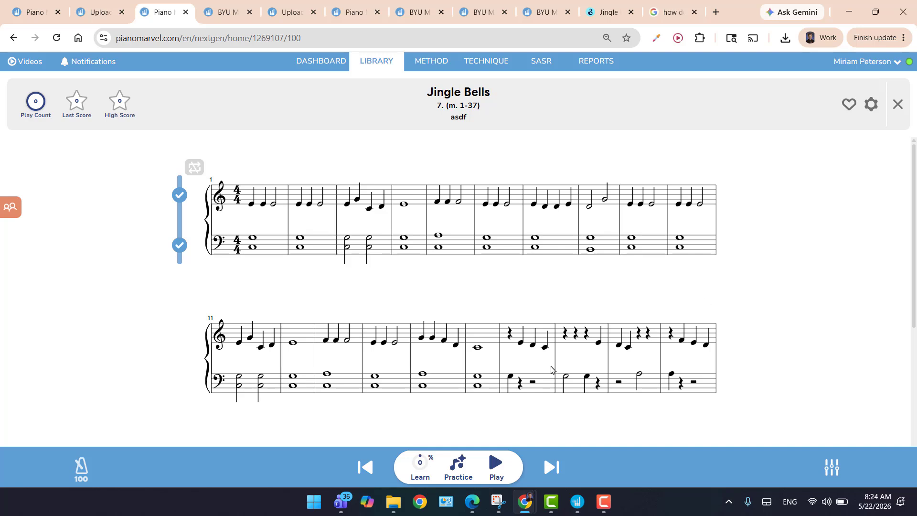
Reopen the Learn section for editing and duplicate the Chopped exercises into the Minced section.
left_click(421, 466)
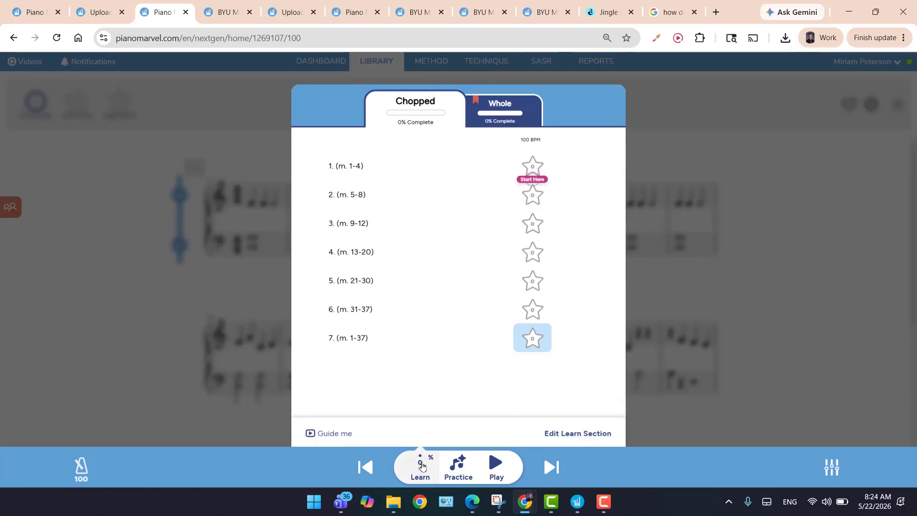
left_click(579, 431)
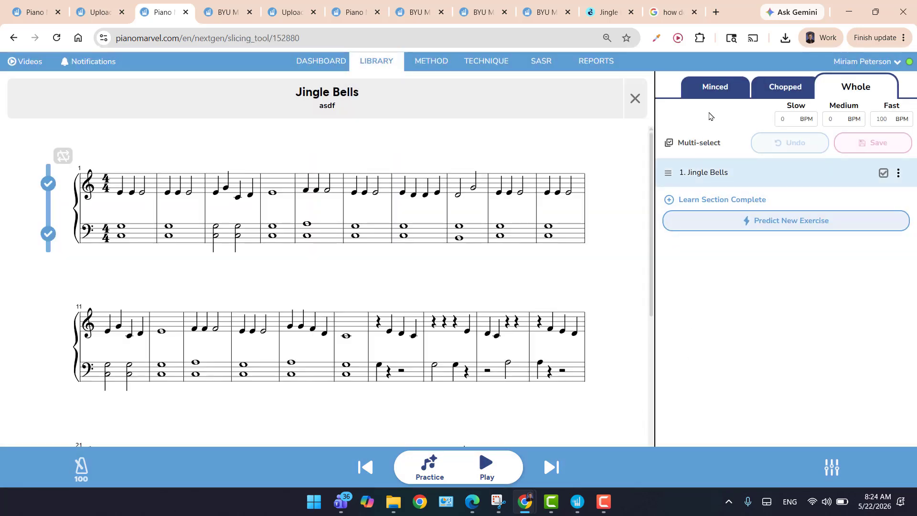
left_click(711, 86)
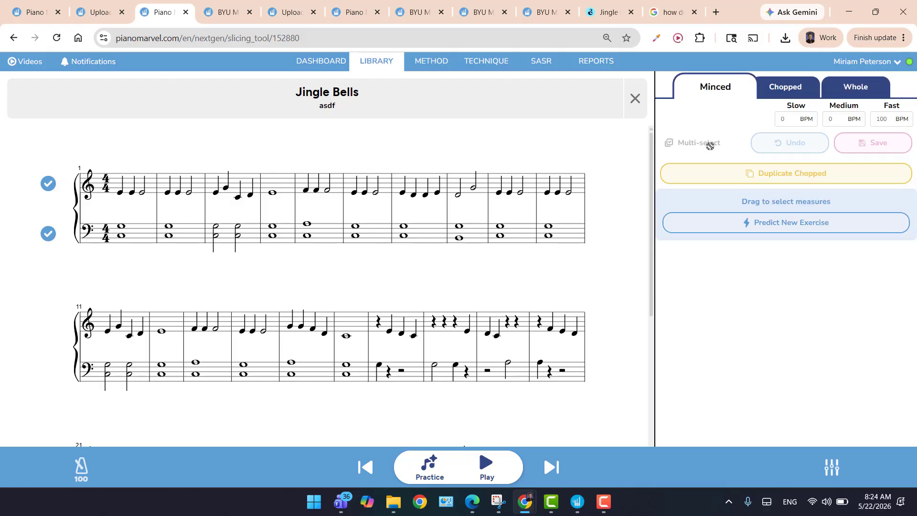
left_click(809, 178)
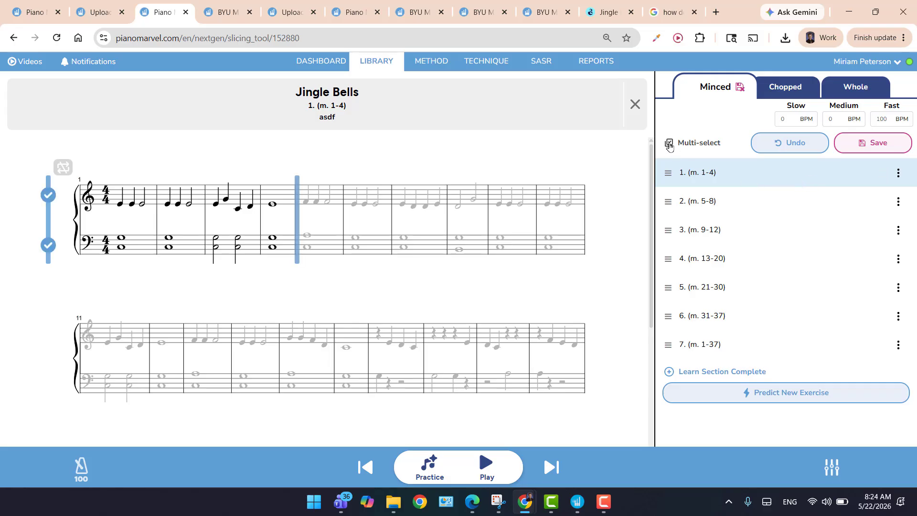
Select all seven Minced exercises and split them into right-hand, left-hand and hands-together versions.
left_click(669, 143)
key("ctrl+a")
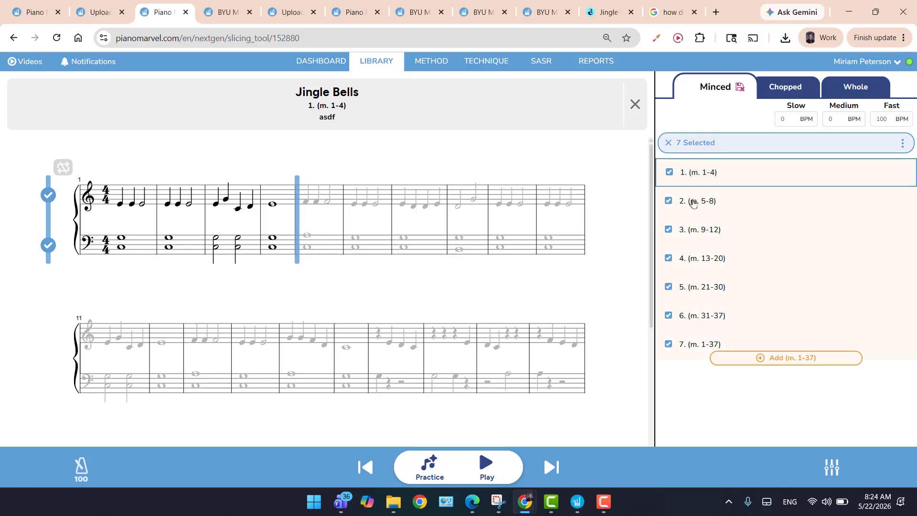
left_click(903, 144)
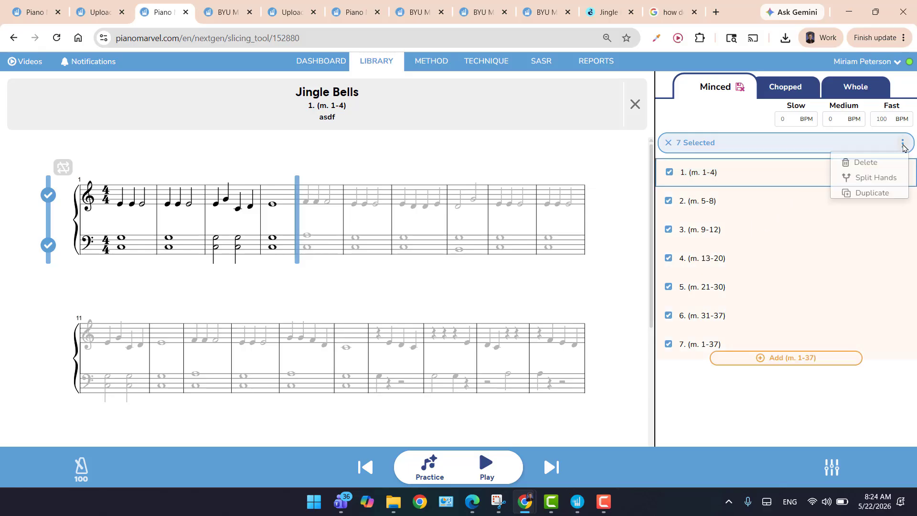
left_click(885, 179)
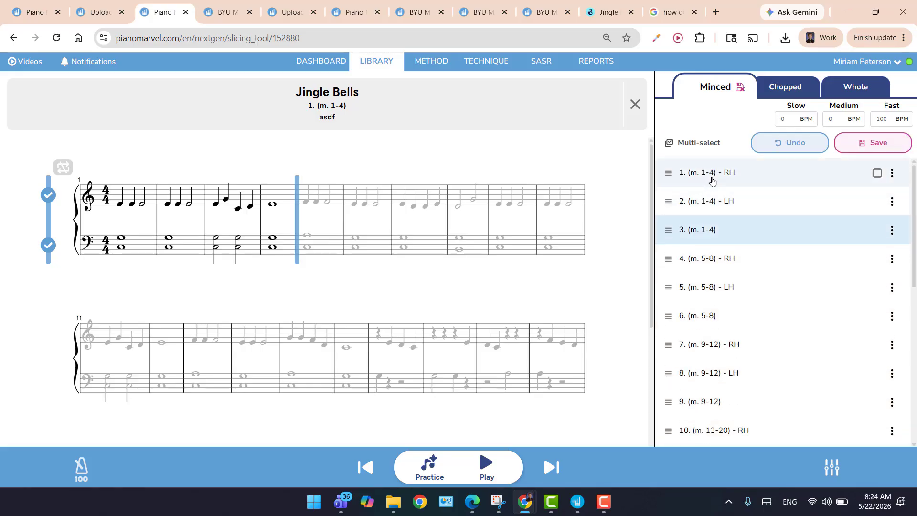
Go through the split Minced exercises one by one, from the right-hand measures 1-4 to hands-together measures 5-8.
left_click(712, 180)
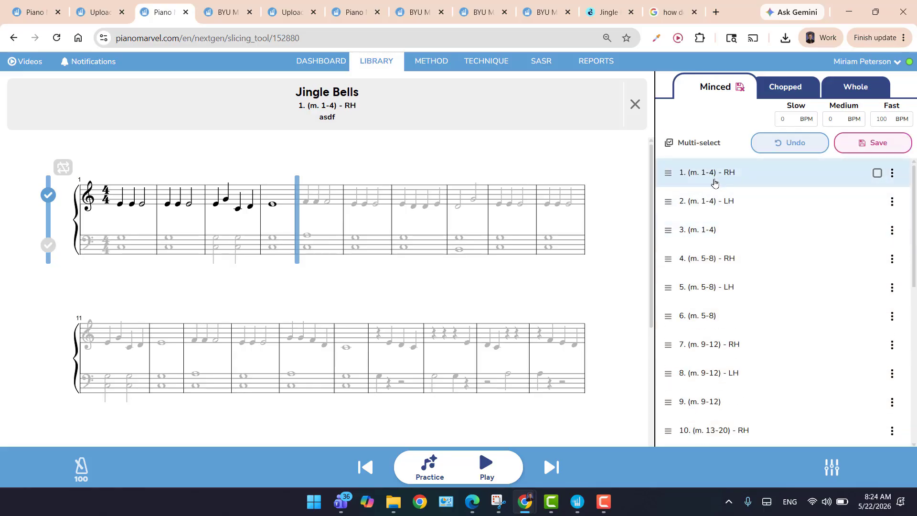
key("Down")
key("Down")
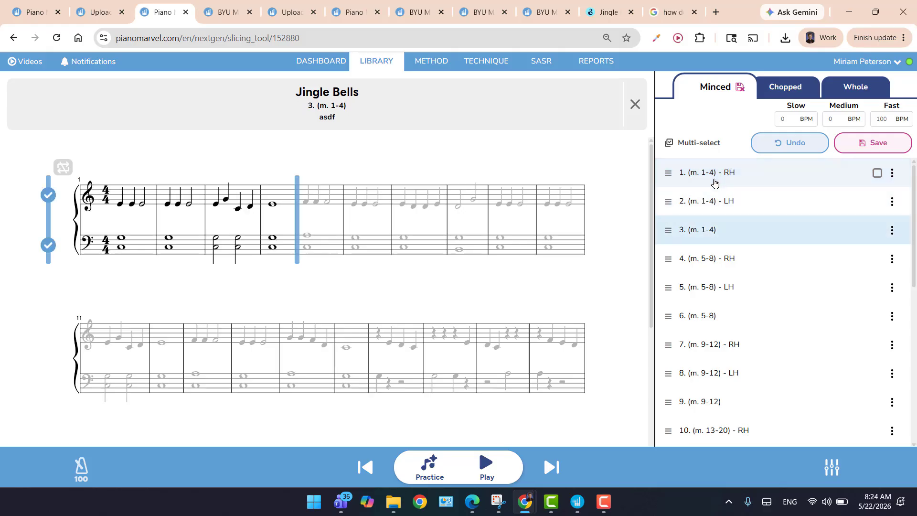
key("Down")
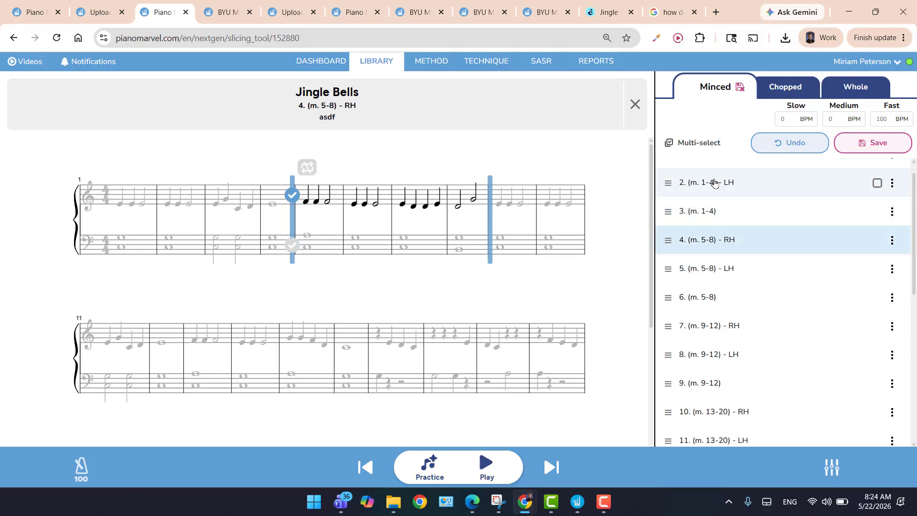
Continue through the Minced exercises to the left-hand measures 9-12 one and turn on its right-hand staff.
key("Down")
key("Down")
key("Down")
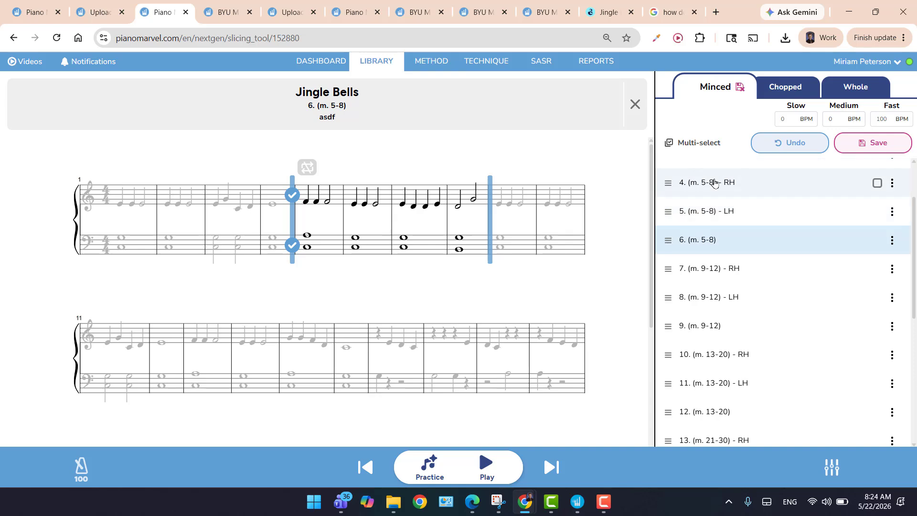
key("Down")
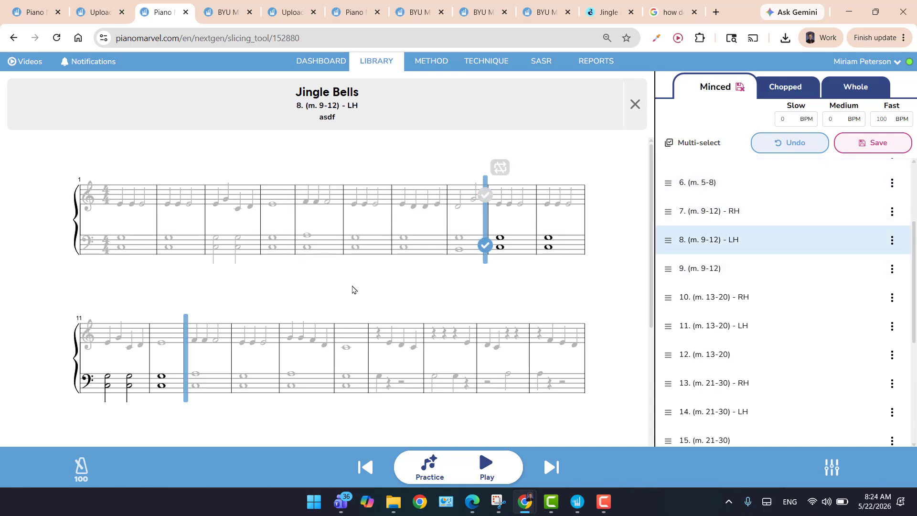
key("r")
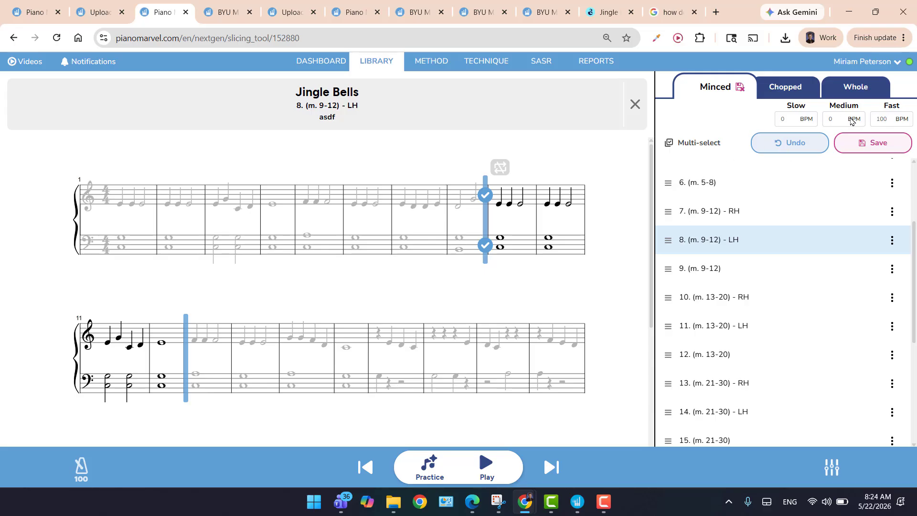
Try to set the Minced medium tempo to 80 BPM, save, and check the exercise list in the song's Learn section.
double_click(828, 118)
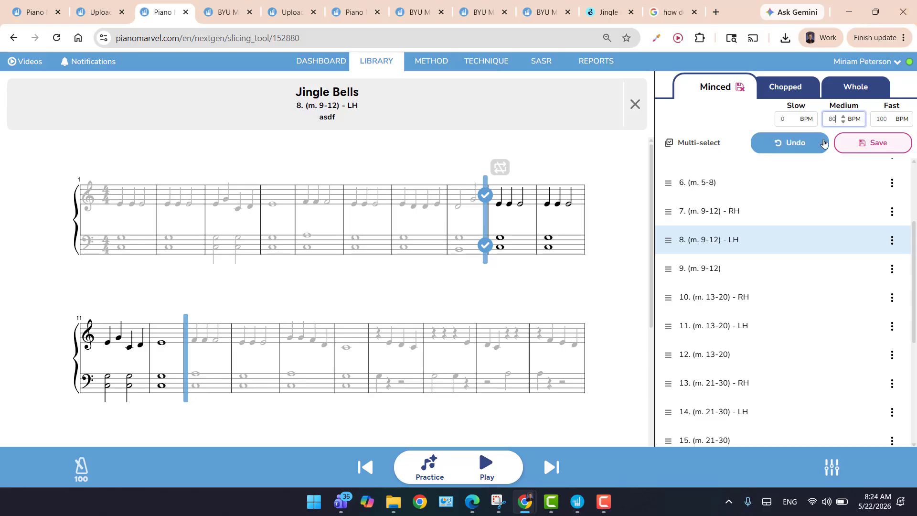
left_click(878, 143)
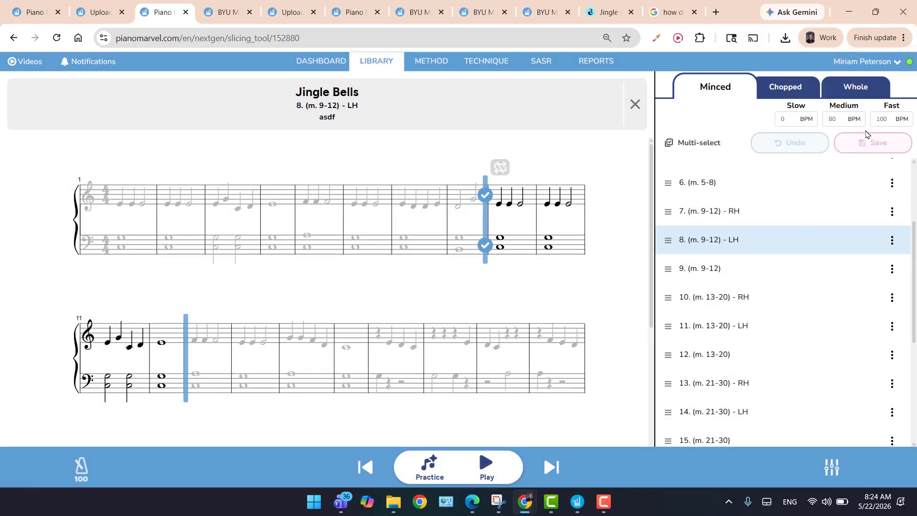
left_click(634, 105)
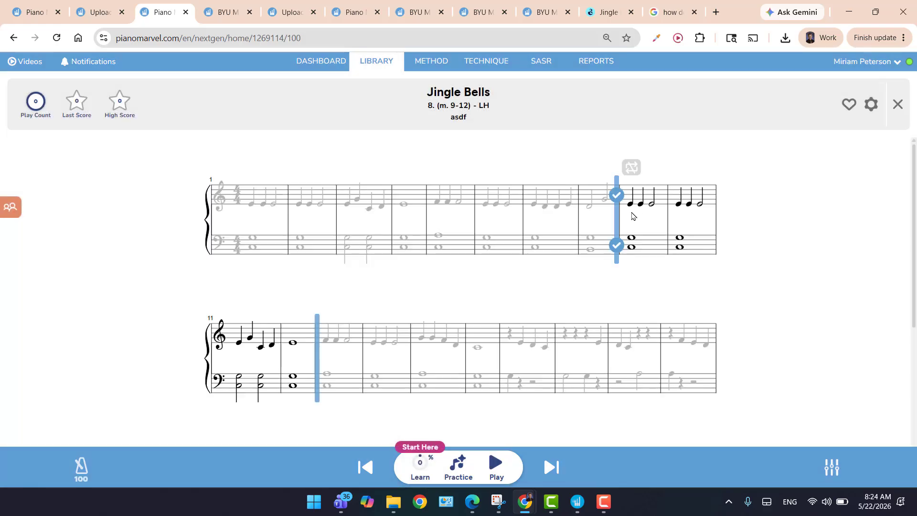
left_click(419, 468)
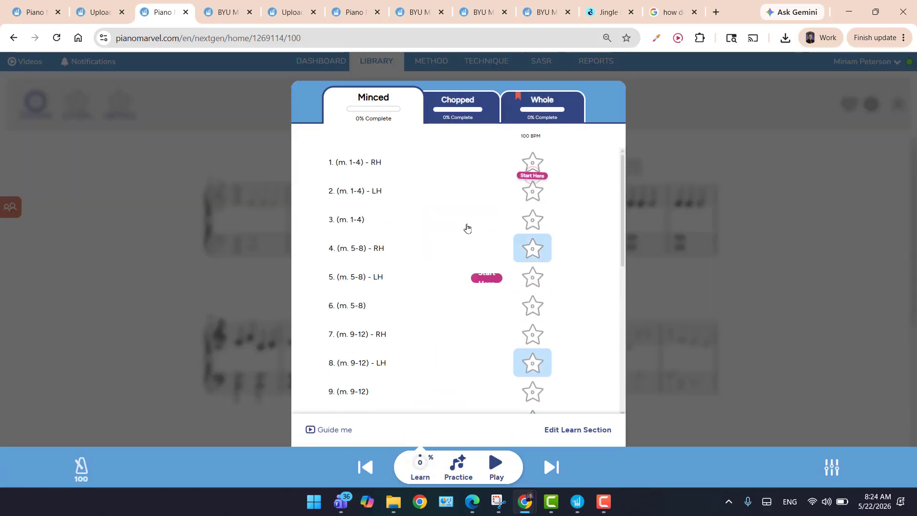
scroll(515, 335, "down", 3)
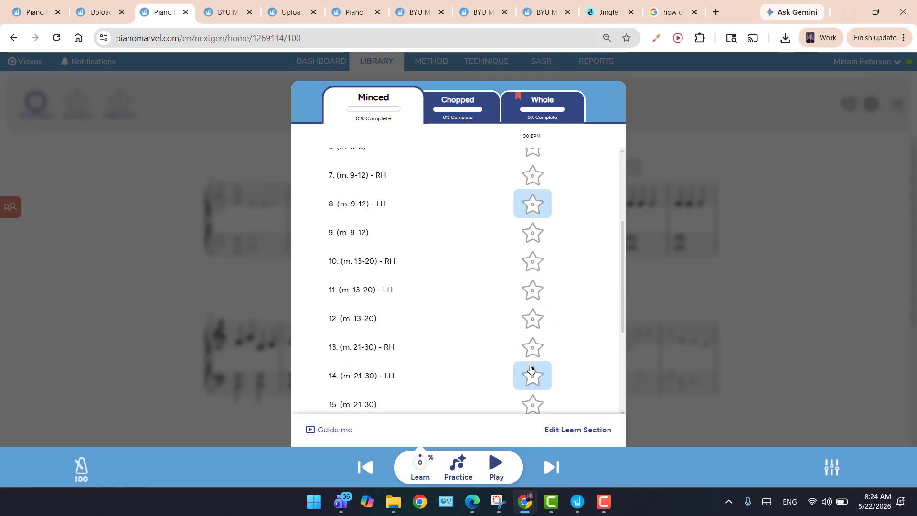
scroll(530, 365, "up", 3)
Reopen the Learn section for editing, set the Minced medium tempo to 80 BPM, save, and leave the editor.
left_click(573, 431)
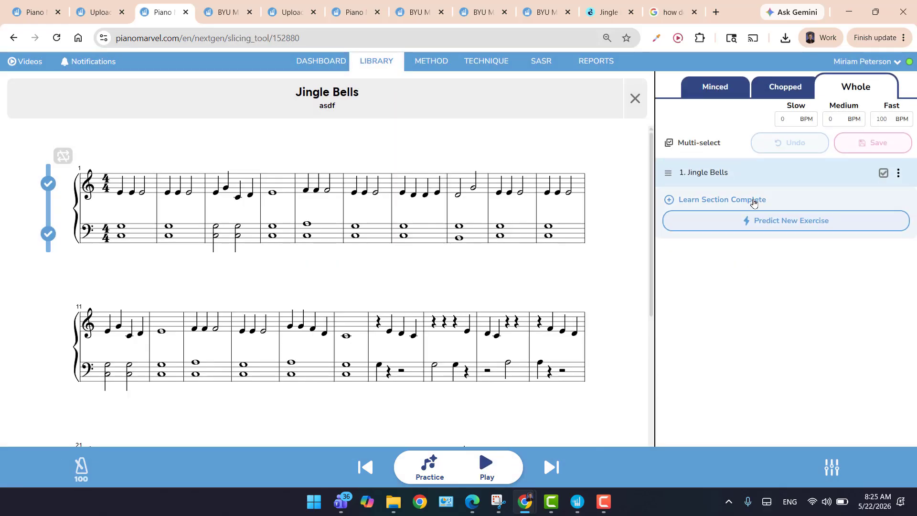
left_click(722, 94)
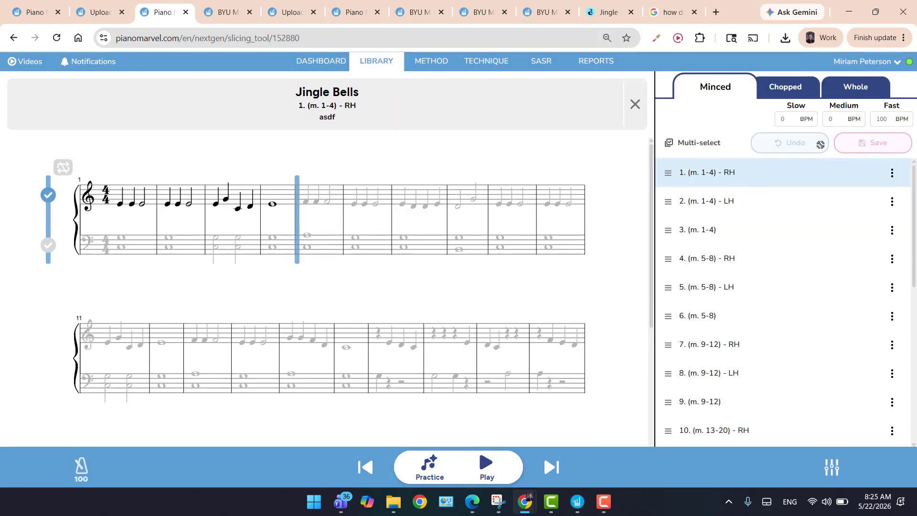
double_click(844, 124)
type("80")
left_click(863, 149)
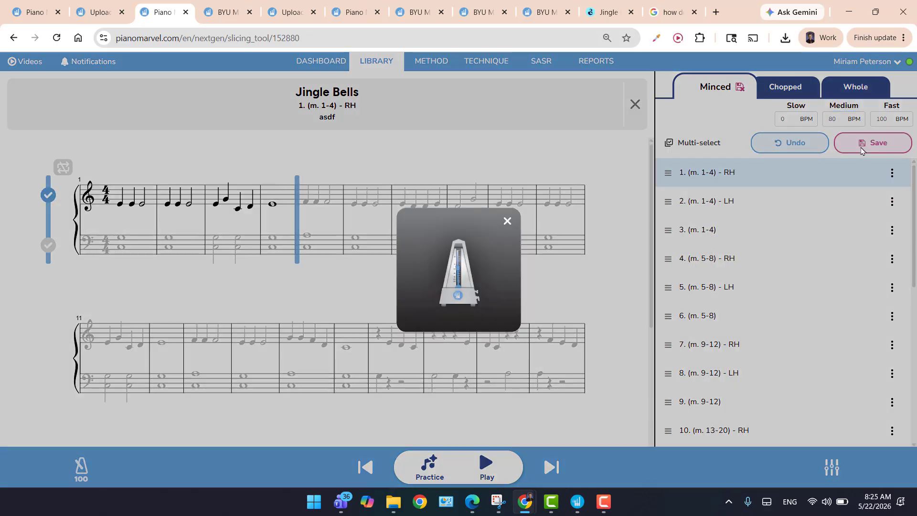
left_click(636, 105)
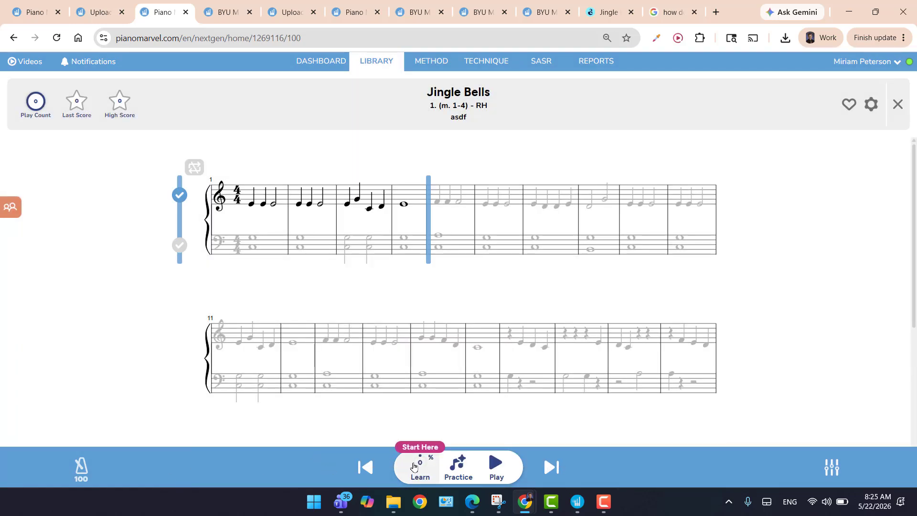
Review the Minced exercises and their tempo columns in the song's Learn section, closing the list when done.
left_click(414, 466)
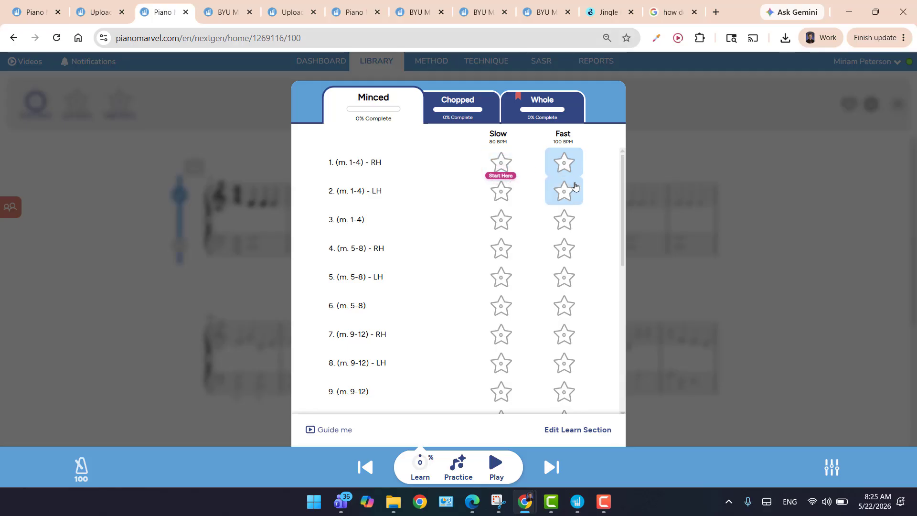
scroll(569, 334, "down", 5)
scroll(567, 334, "up", 5)
left_click(735, 256)
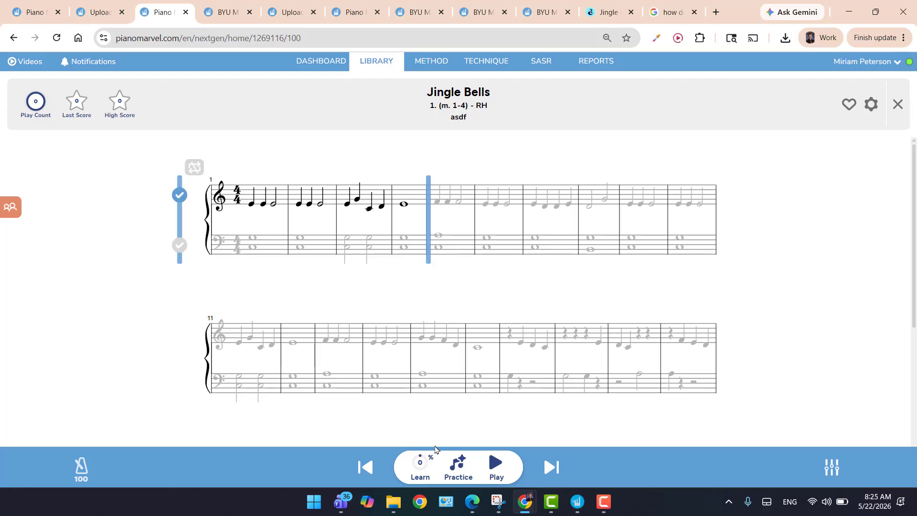
left_click(422, 470)
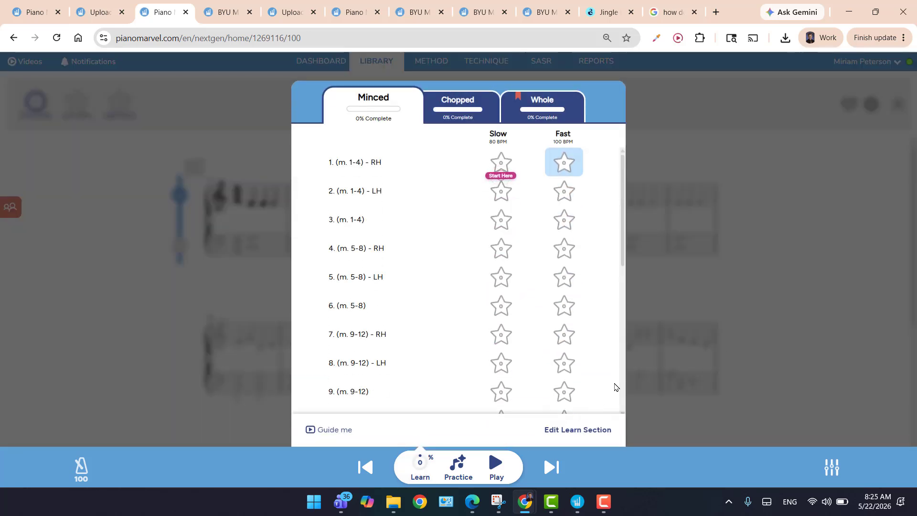
left_click(110, 189)
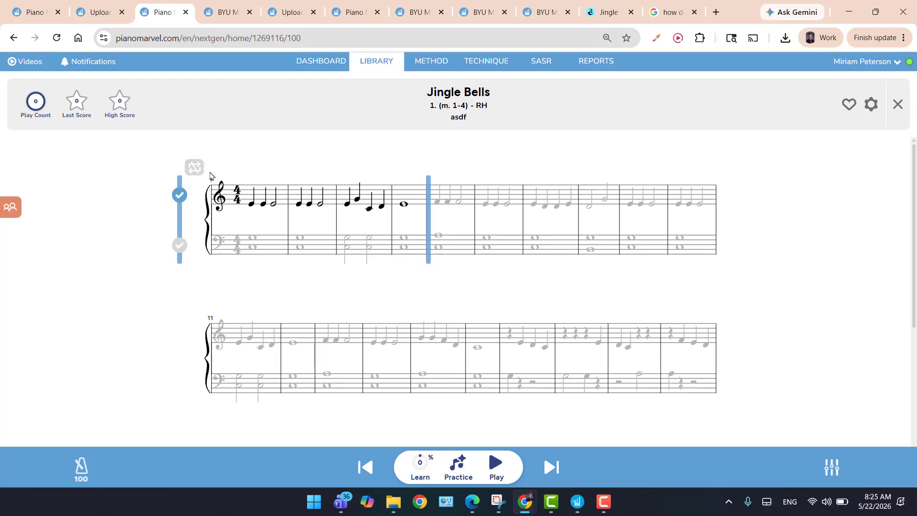
Turn on looping for the right-hand measures 1-4 exercise and practice it, followed by the left-hand measures 1-4 exercise.
left_click(199, 172)
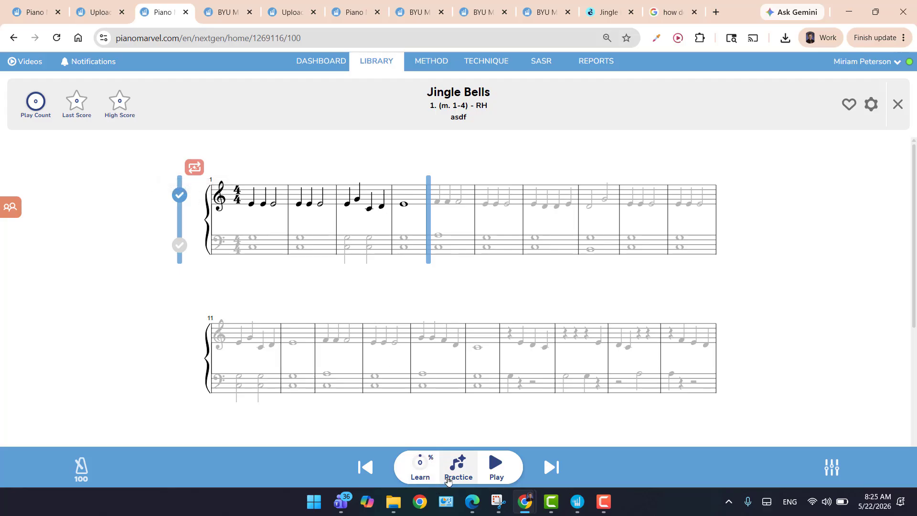
left_click(452, 475)
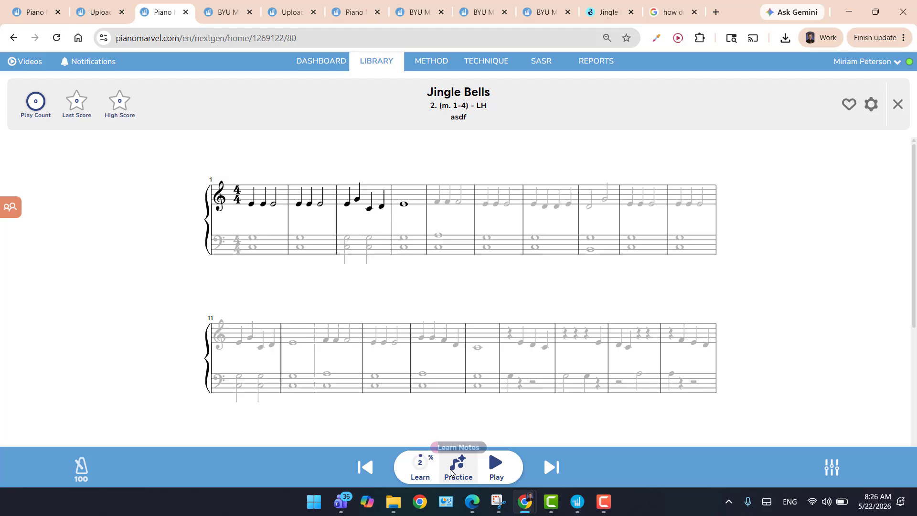
left_click(451, 472)
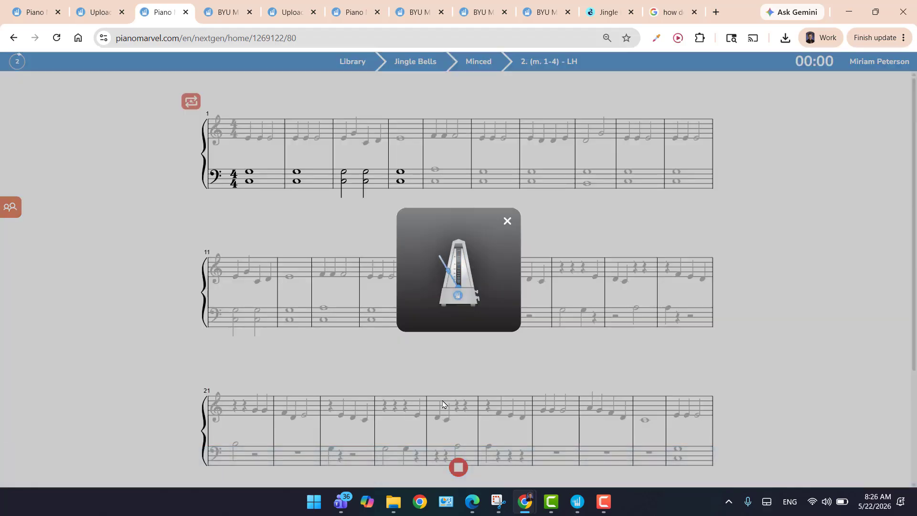